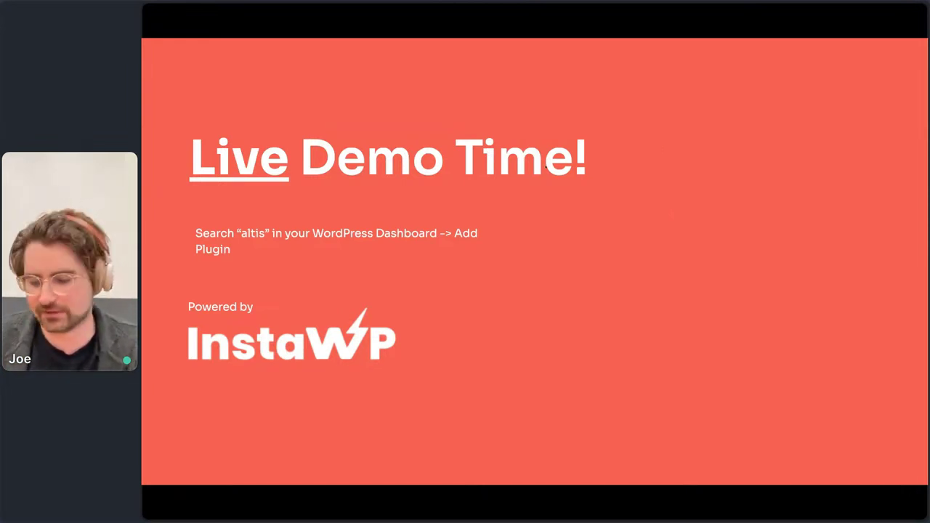
- Open the instawp.com website in a new browser tab
{"action": "key", "text": "ctrl+t"}
{"action": "type", "text": "terra"}
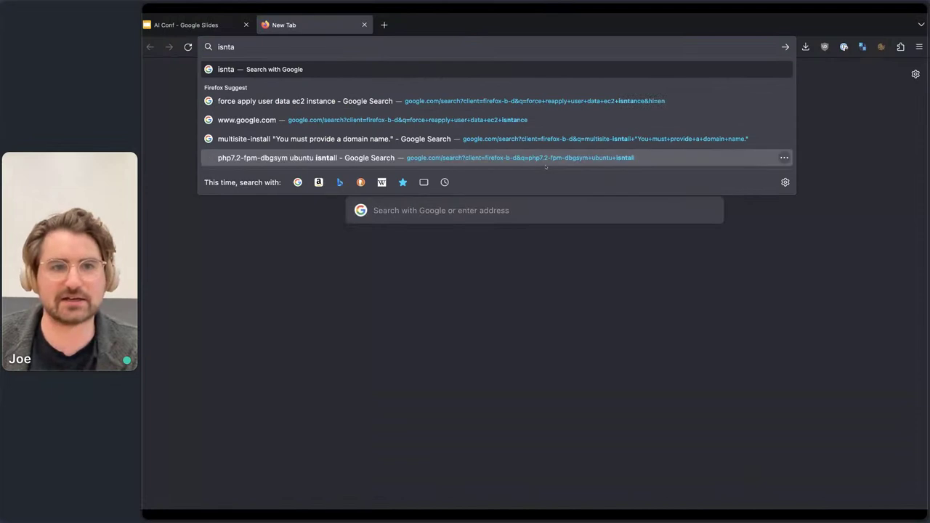
{"action": "key", "text": "BackSpace"}
{"action": "key", "text": "BackSpace"}
{"action": "key", "text": "BackSpace"}
{"action": "key", "text": "BackSpace"}
{"action": "key", "text": "BackSpace"}
{"action": "type", "text": "is"}
{"action": "type", "text": "nstawp.com/"}
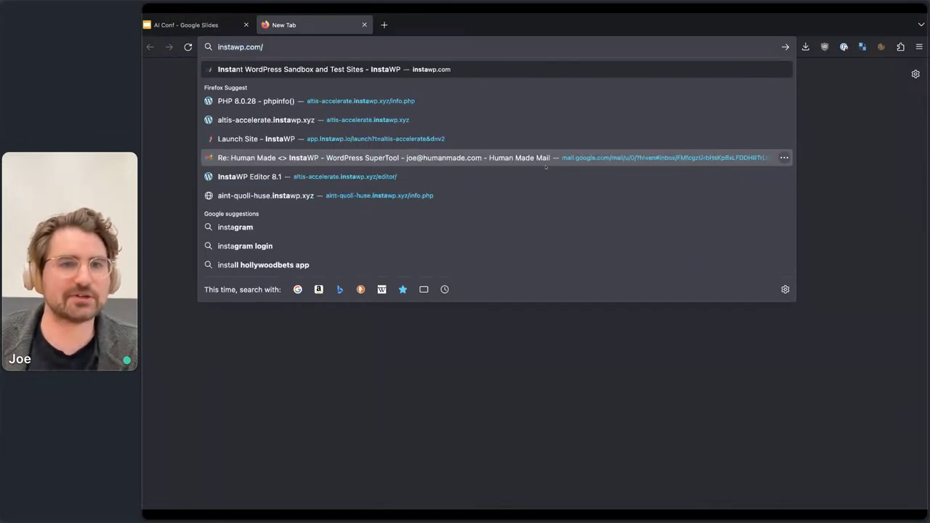
{"action": "key", "text": "Return"}
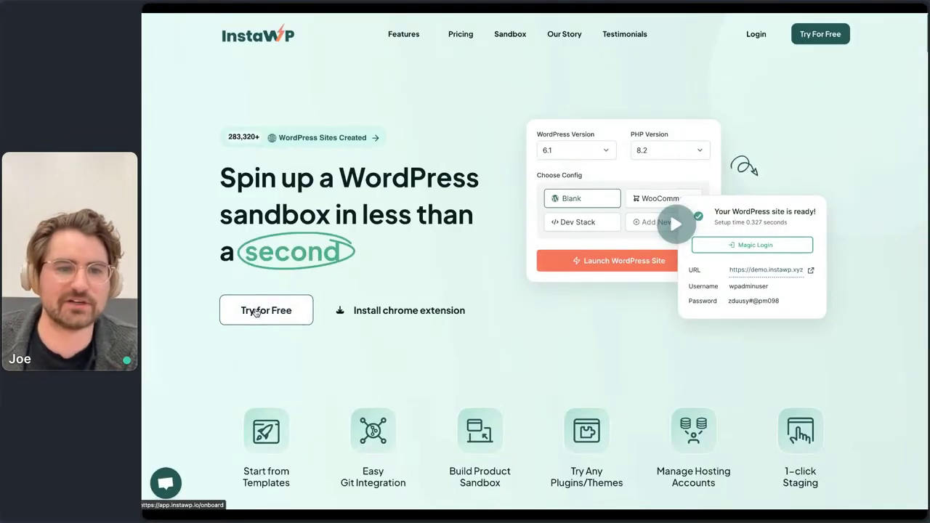
- Create a WordPress site from scratch with the default configuration, WordPress 6.2 and PHP 8.0, and log in to its dashboard
{"action": "left_click", "coordinate": [266, 310]}
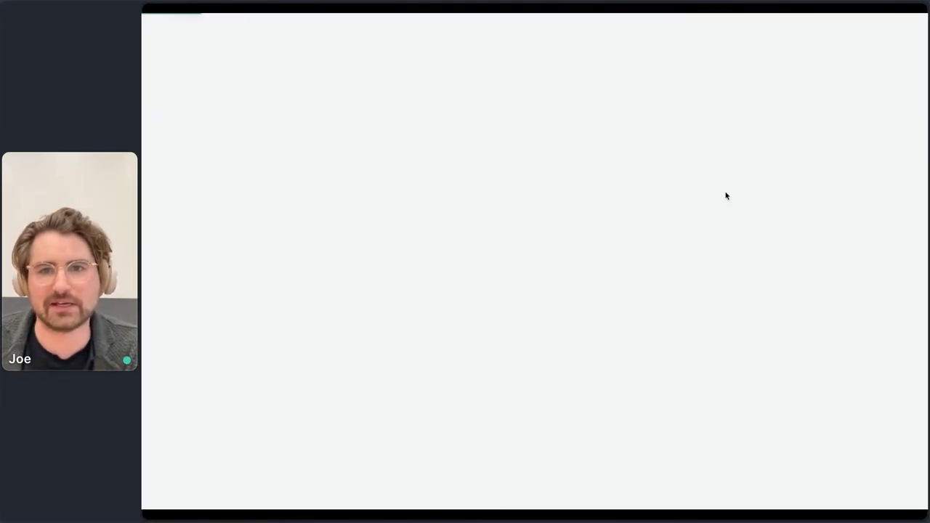
{"action": "left_click", "coordinate": [799, 79]}
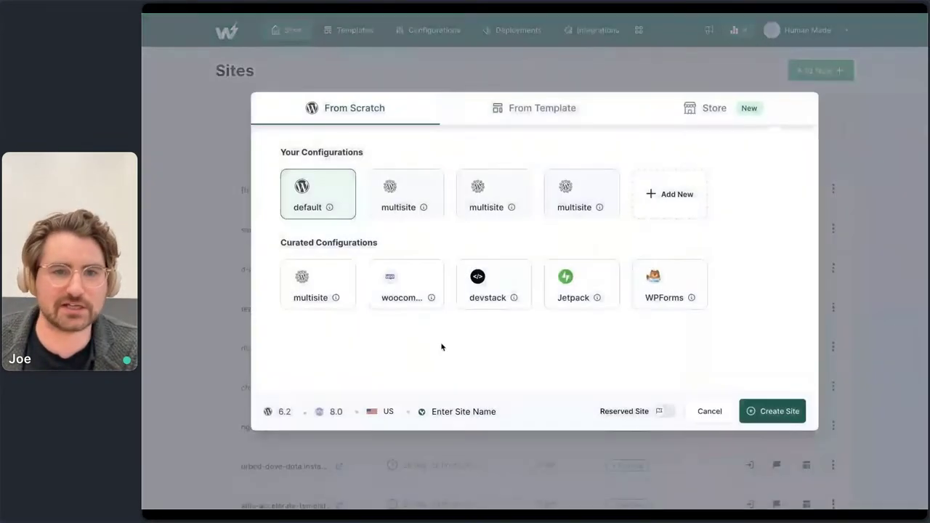
{"action": "left_click", "coordinate": [786, 411]}
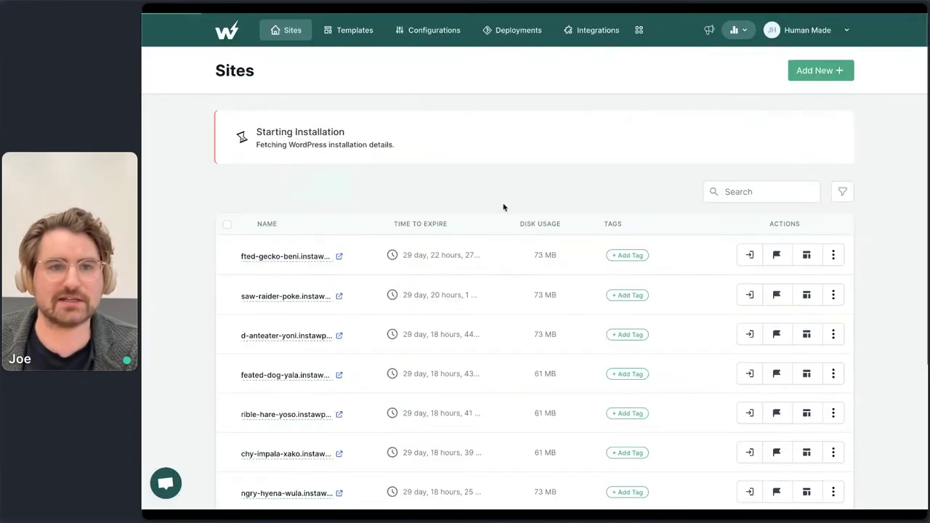
{"action": "left_click", "coordinate": [798, 249]}
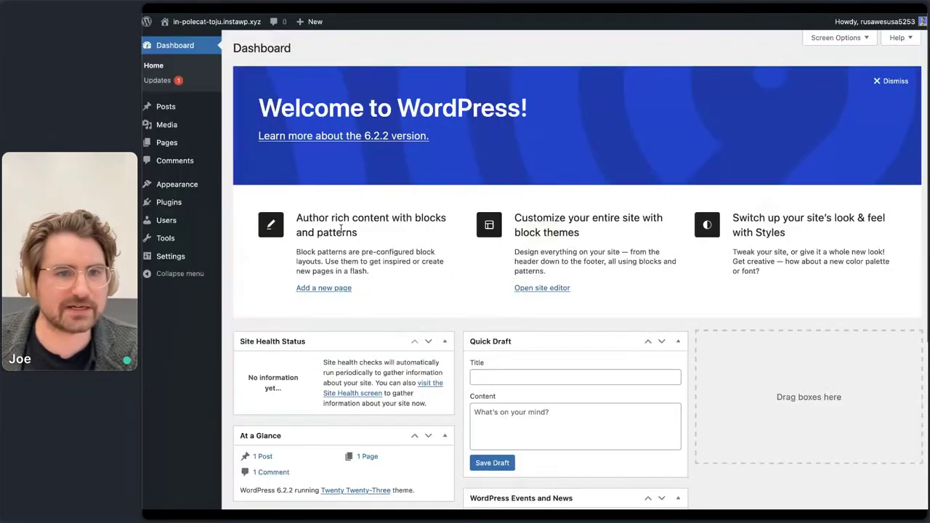
- Search the plugin directory for "altis", then install and activate the Altis Accelerate plugin
{"action": "mouse_move", "coordinate": [194, 202]}
{"action": "left_click", "coordinate": [245, 220]}
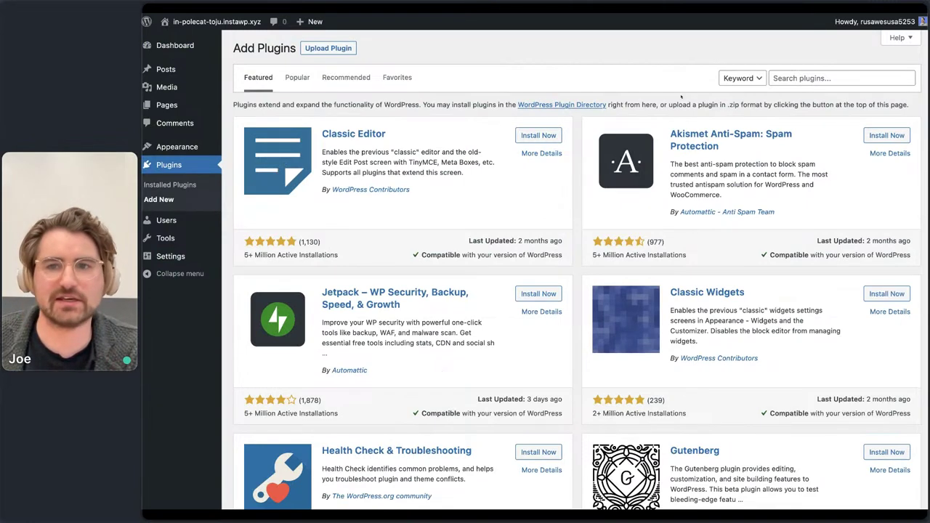
{"action": "left_click", "coordinate": [791, 78]}
{"action": "type", "text": "altis"}
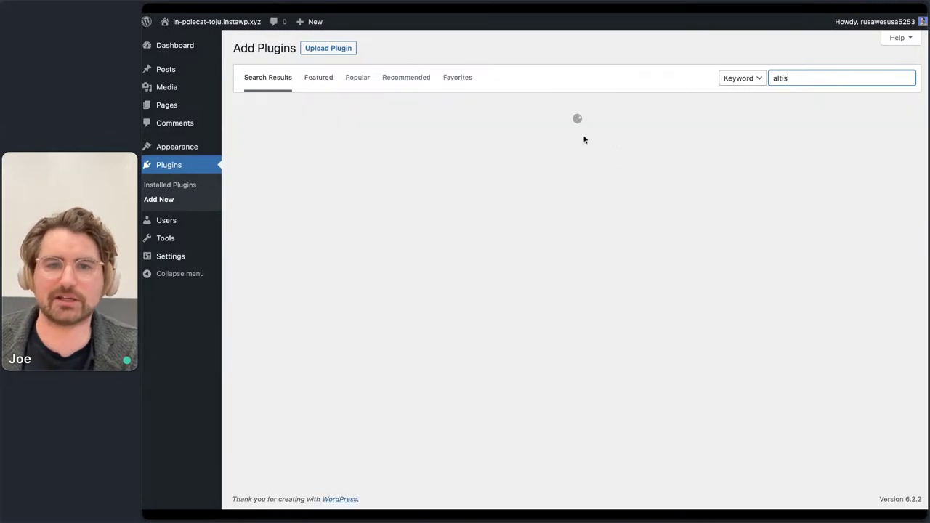
{"action": "left_click", "coordinate": [533, 137]}
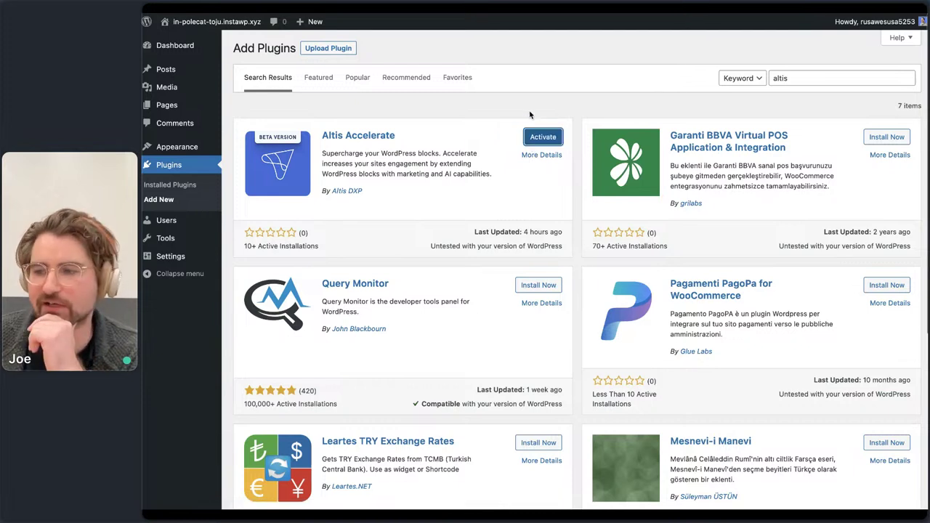
{"action": "left_click", "coordinate": [539, 137]}
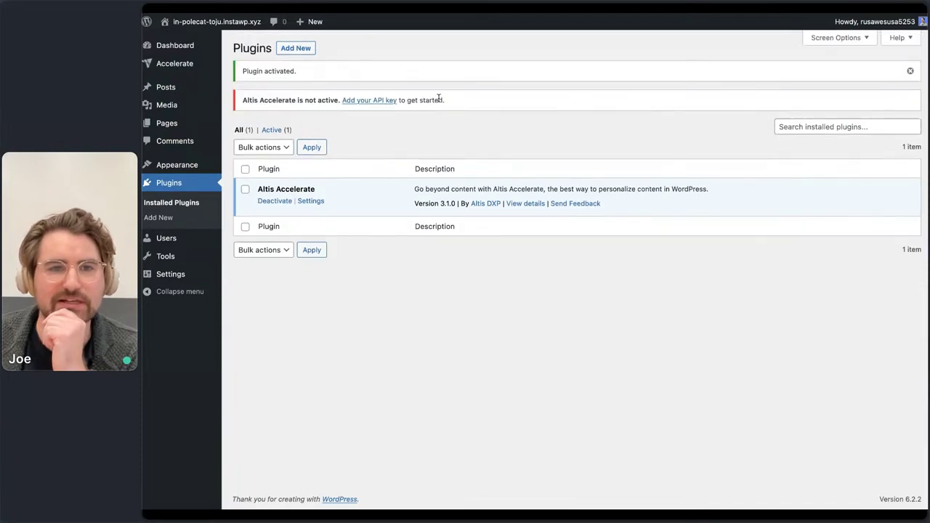
- Connect Altis Accelerate to an account to supply its API key and agree to usage data collection
{"action": "left_click", "coordinate": [387, 102]}
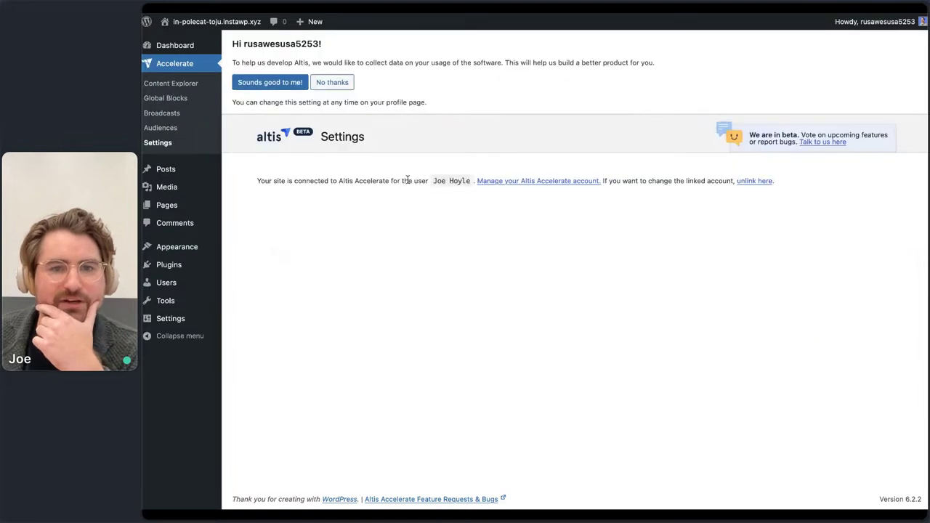
{"action": "left_click", "coordinate": [285, 85]}
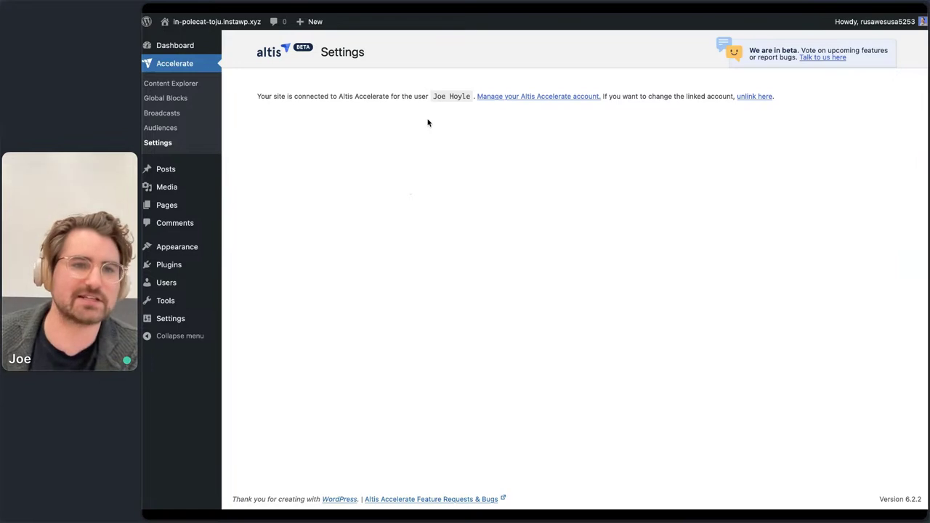
- Create a new post and dismiss the block editor welcome guide
{"action": "mouse_move", "coordinate": [201, 170]}
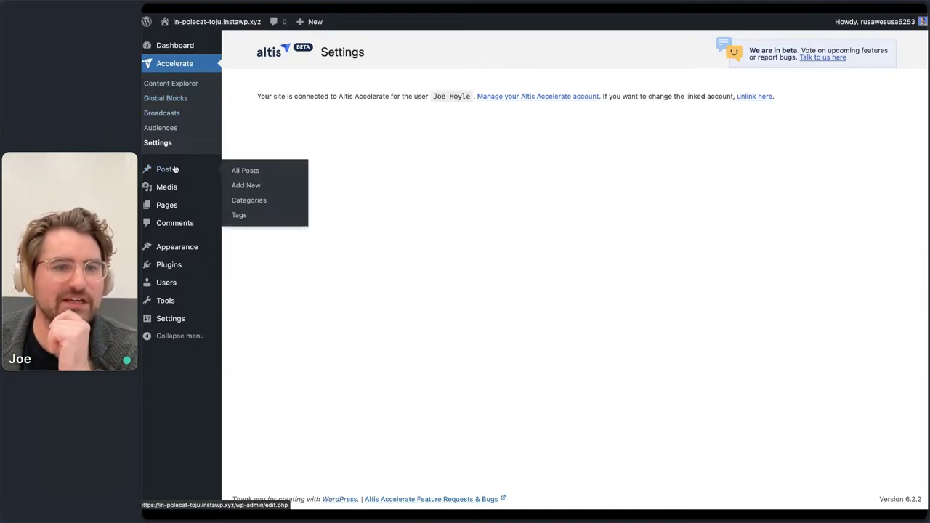
{"action": "left_click", "coordinate": [245, 185]}
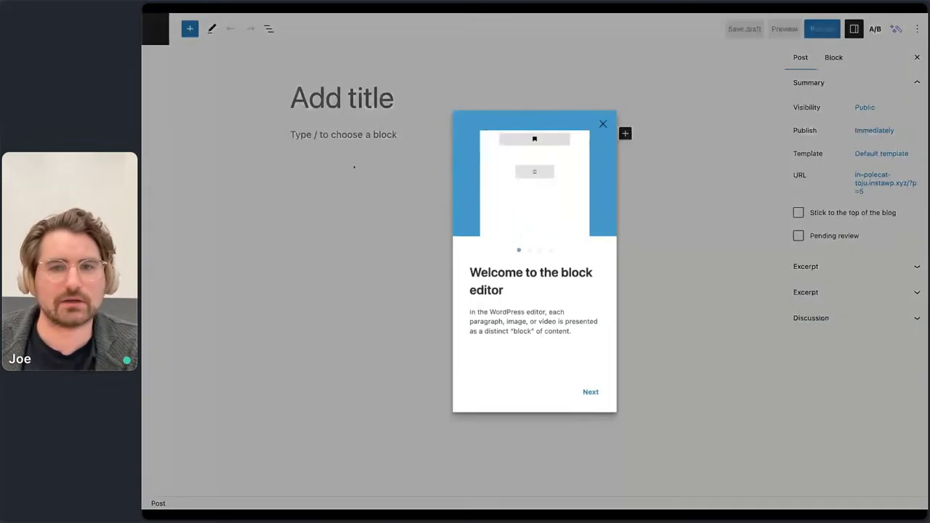
{"action": "left_click", "coordinate": [602, 127]}
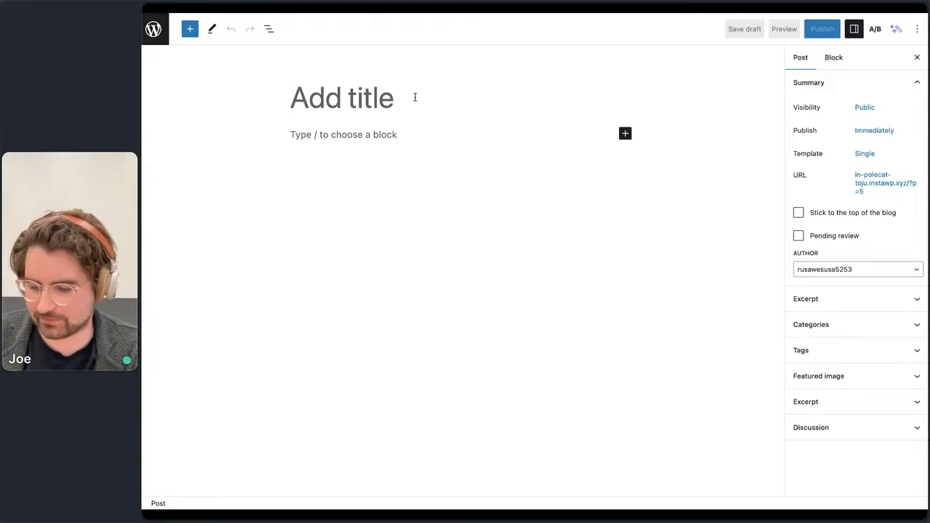
- Title the post "The upcoming local snooker league"
{"action": "type", "text": "The"}
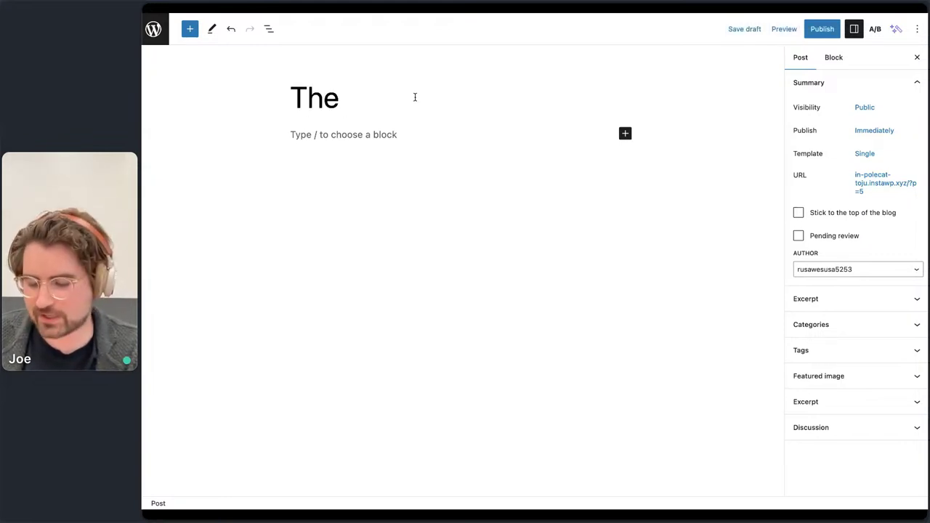
{"action": "type", "text": " upciming"}
{"action": "key", "text": "alt+BackSpace"}
{"action": "type", "text": "up"}
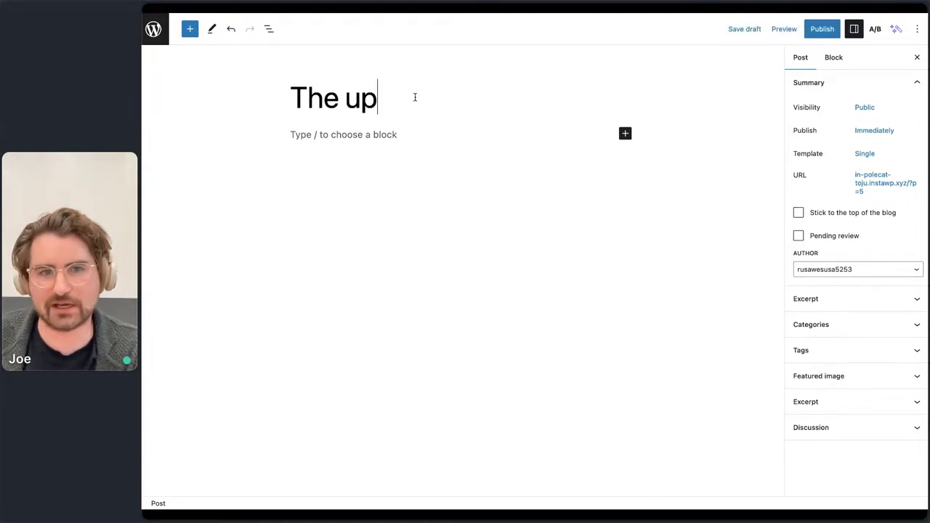
{"action": "type", "text": "coming local "}
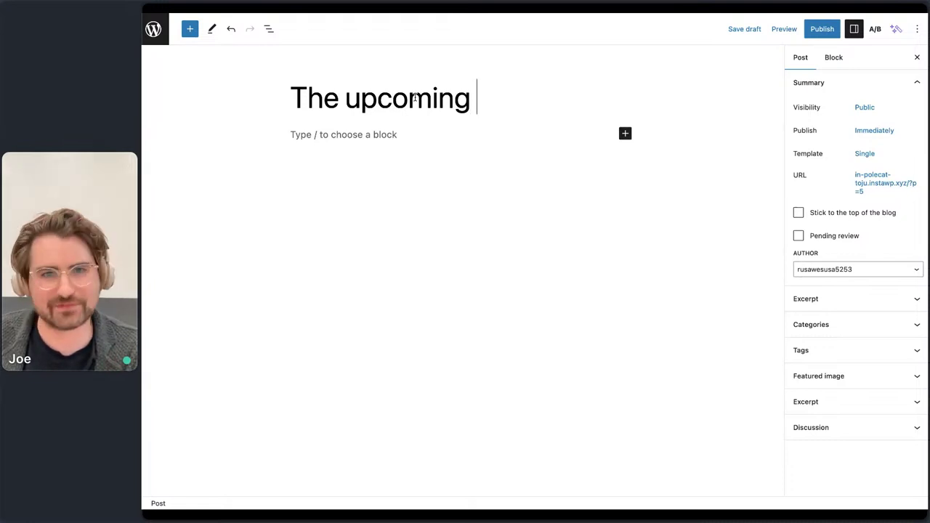
{"action": "type", "text": "snook"}
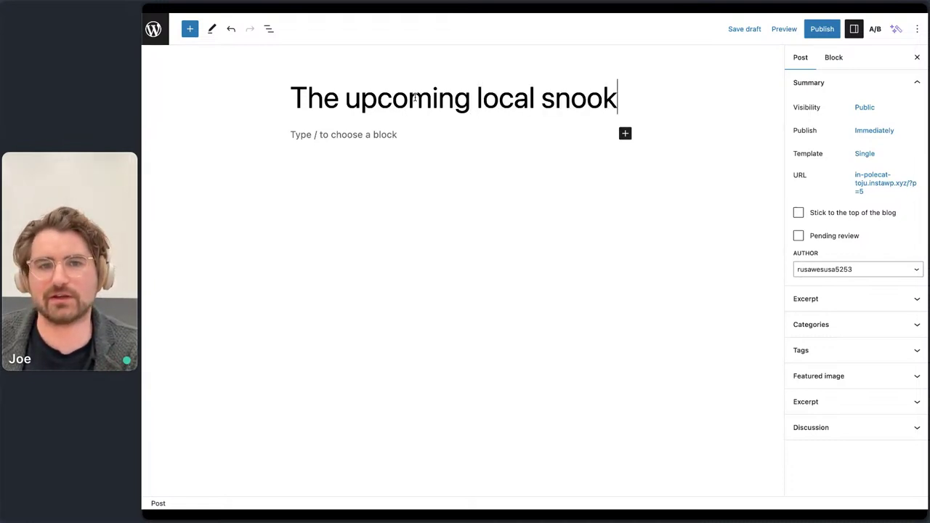
{"action": "type", "text": "er leahue"}
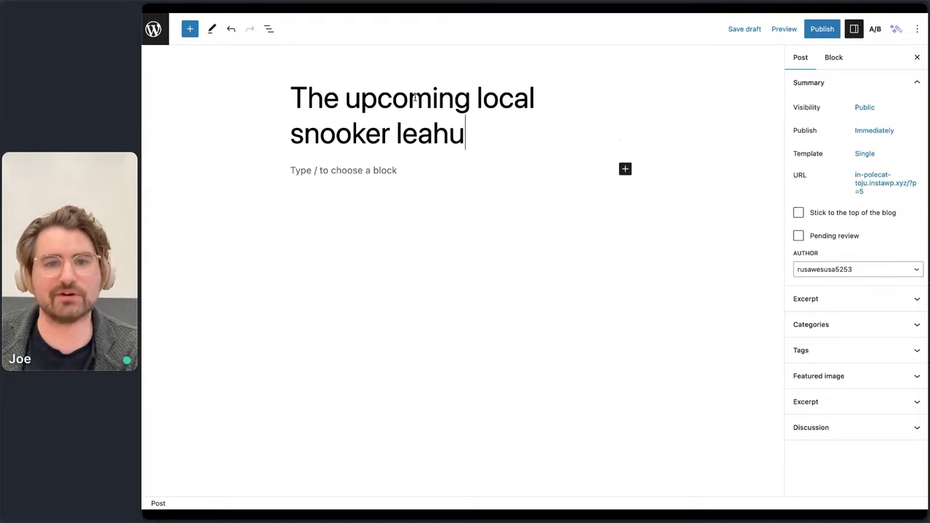
{"action": "key", "text": "BackSpace"}
{"action": "key", "text": "BackSpace"}
{"action": "key", "text": "BackSpace"}
{"action": "type", "text": "gue"}
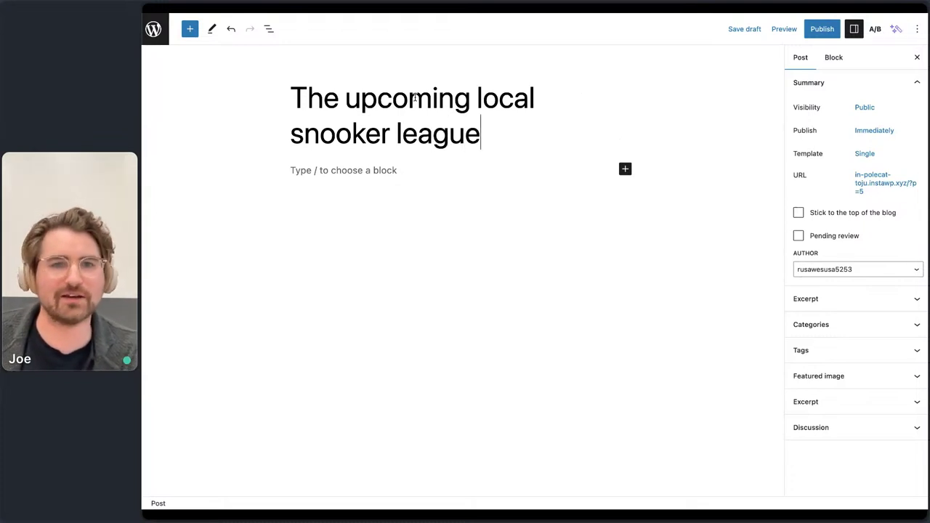
- Insert an AI Generation block below the post title
{"action": "key", "text": "Return"}
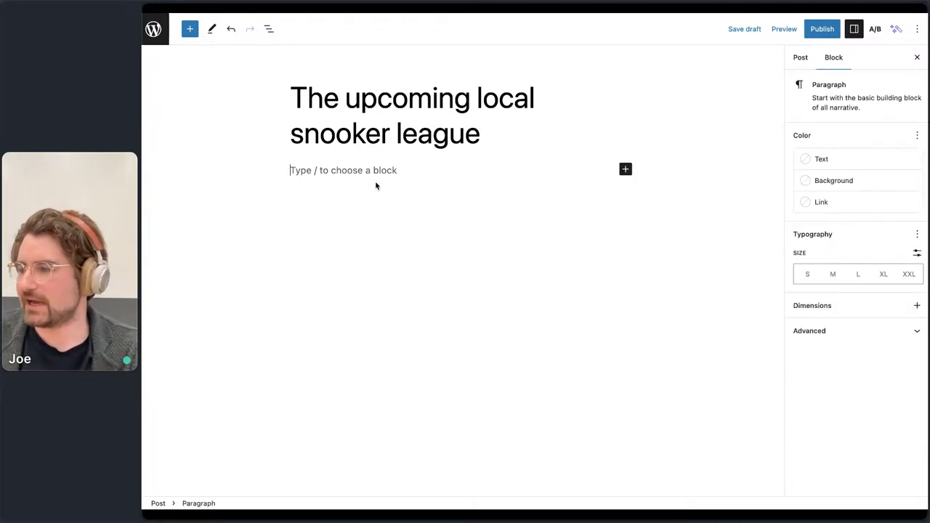
{"action": "type", "text": "/"}
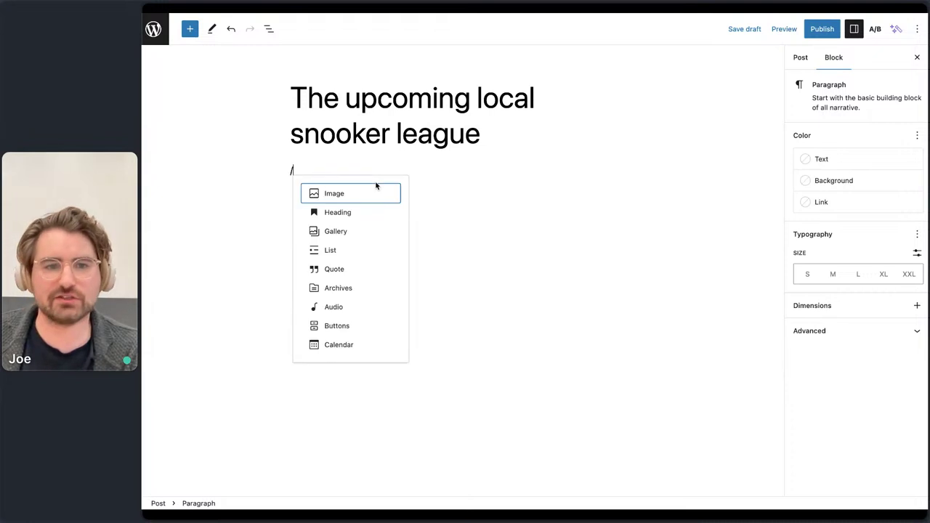
{"action": "type", "text": "ai"}
{"action": "key", "text": "Return"}
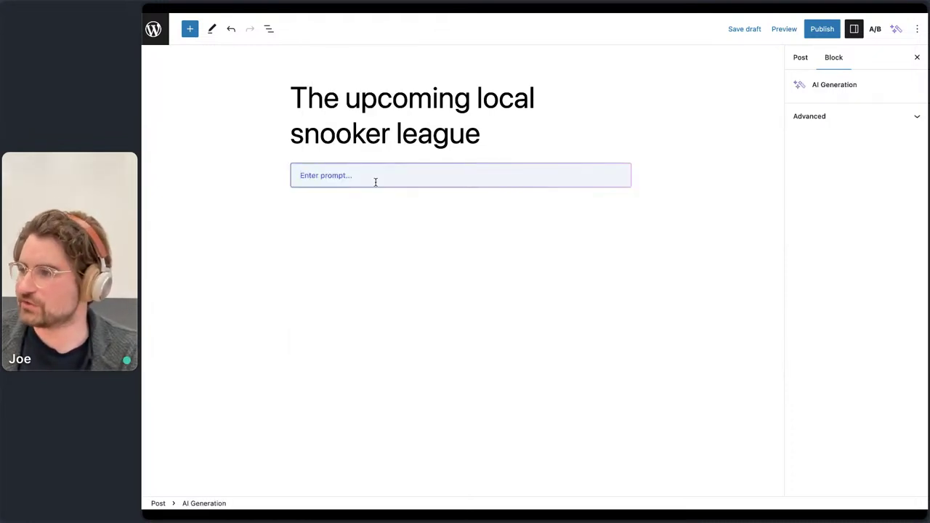
- Generate content with the AI prompt "Make a league table for 6 people"
{"action": "type", "text": "Make "}
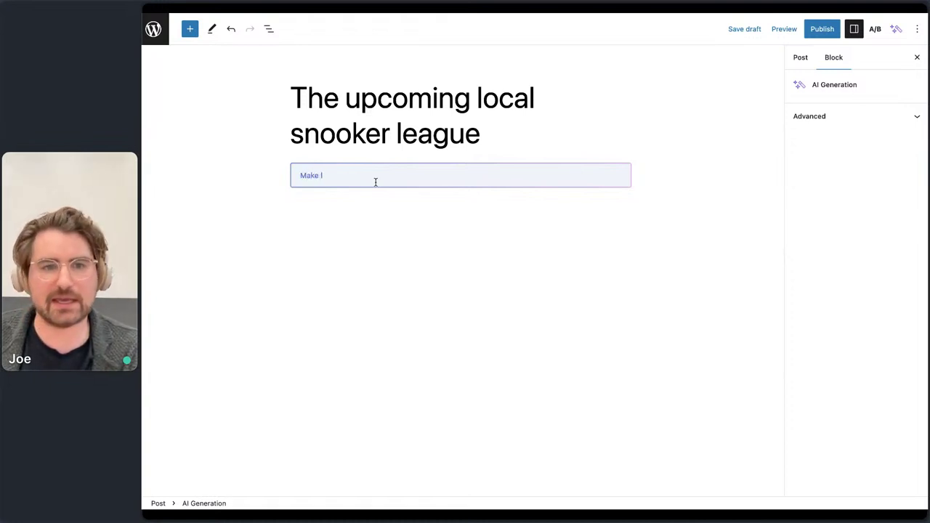
{"action": "type", "text": "I a league table "}
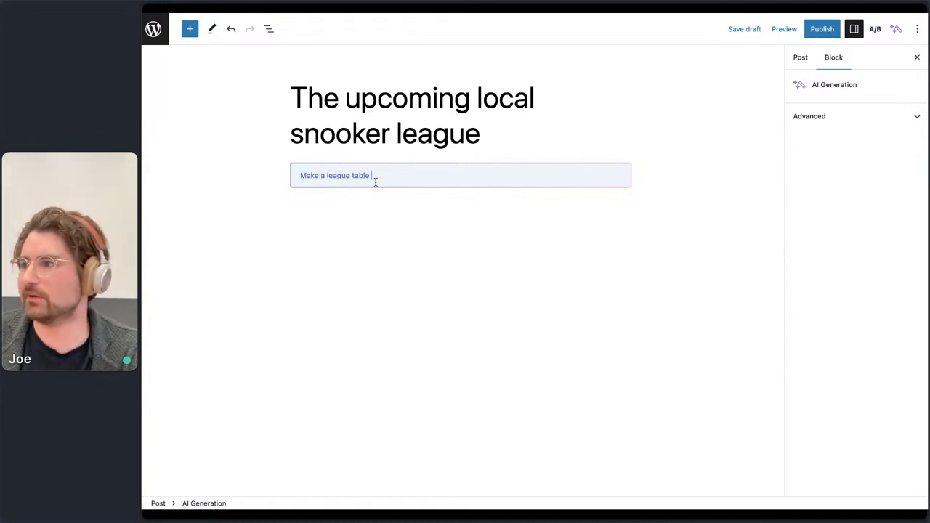
{"action": "type", "text": "for"}
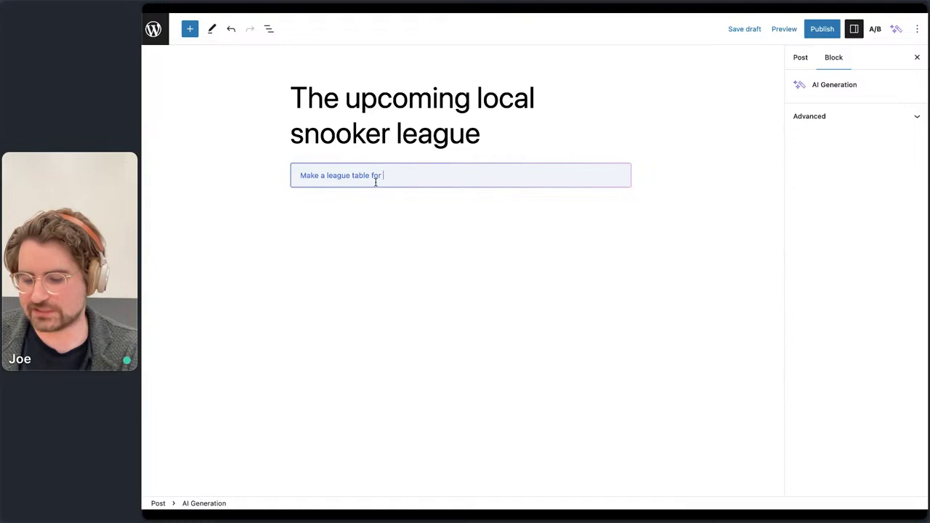
{"action": "type", "text": " 6 people"}
{"action": "key", "text": "Return"}
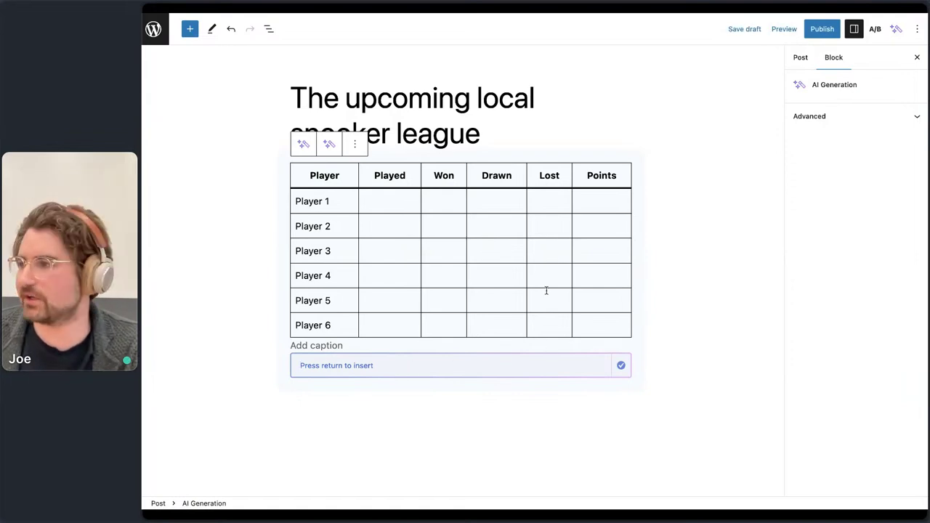
- Revise the generated league table with an AI prompt that changes the placeholder players to six first names, and insert the result
{"action": "type", "text": "Change the names"}
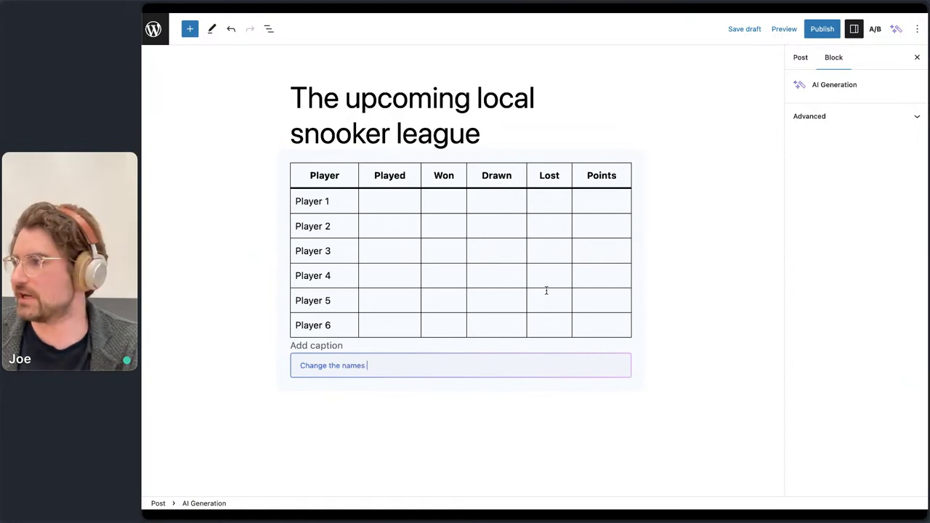
{"action": "type", "text": " to Joe, S"}
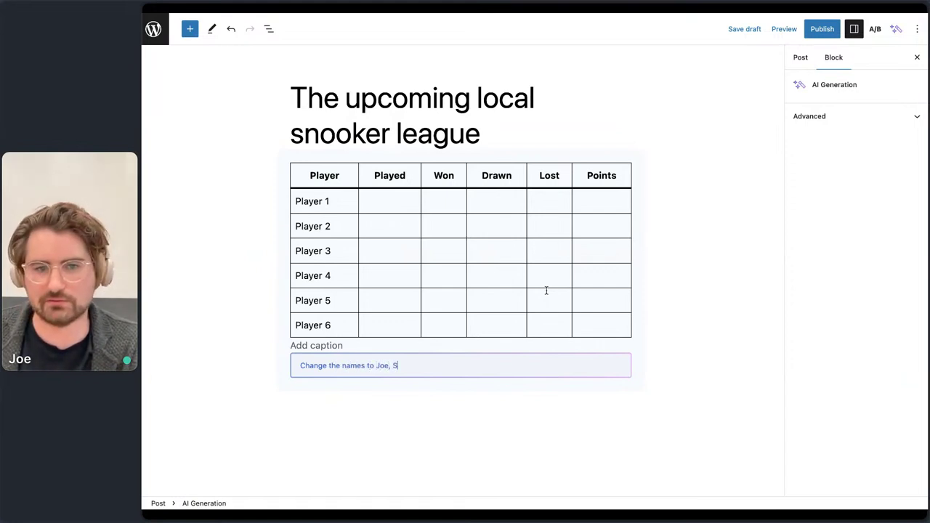
{"action": "type", "text": "arah, Dave, Chlie"}
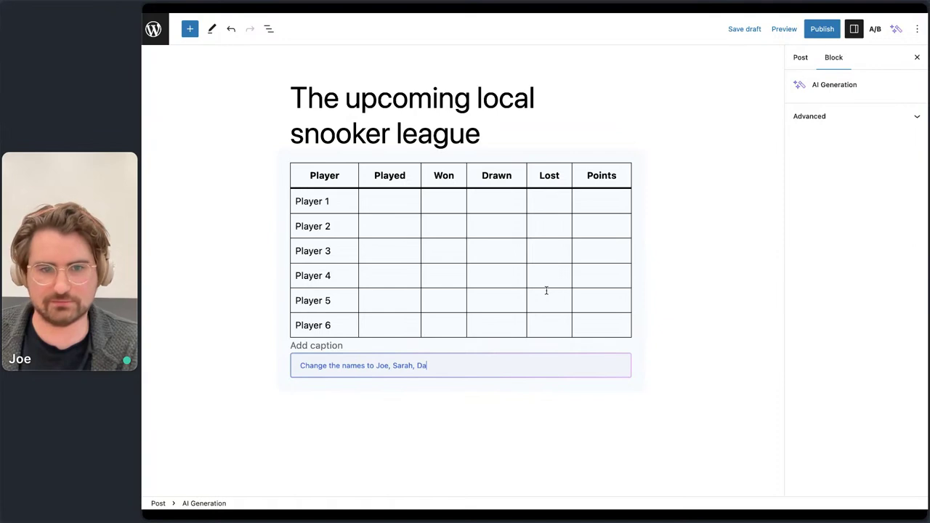
{"action": "key", "text": "BackSpace"}
{"action": "key", "text": "BackSpace"}
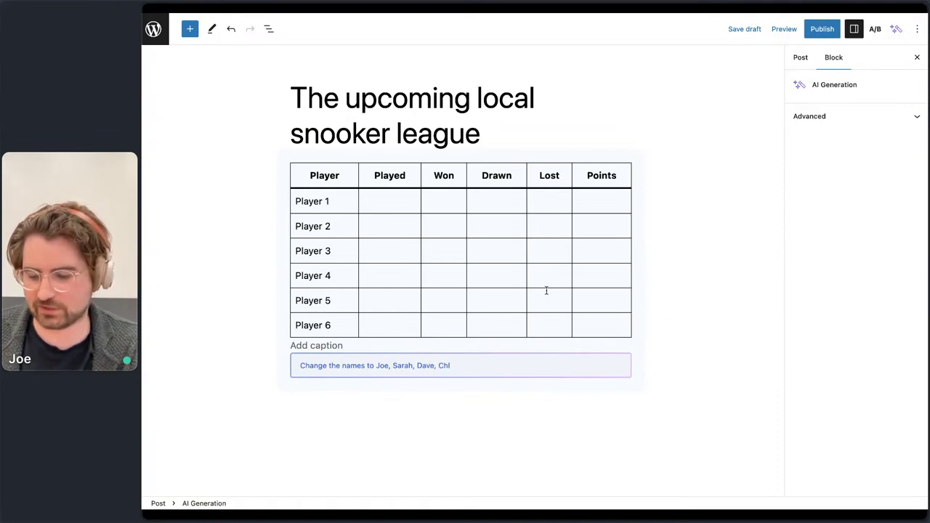
{"action": "type", "text": "u"}
{"action": "key", "text": "BackSpace"}
{"action": "type", "text": "oe"}
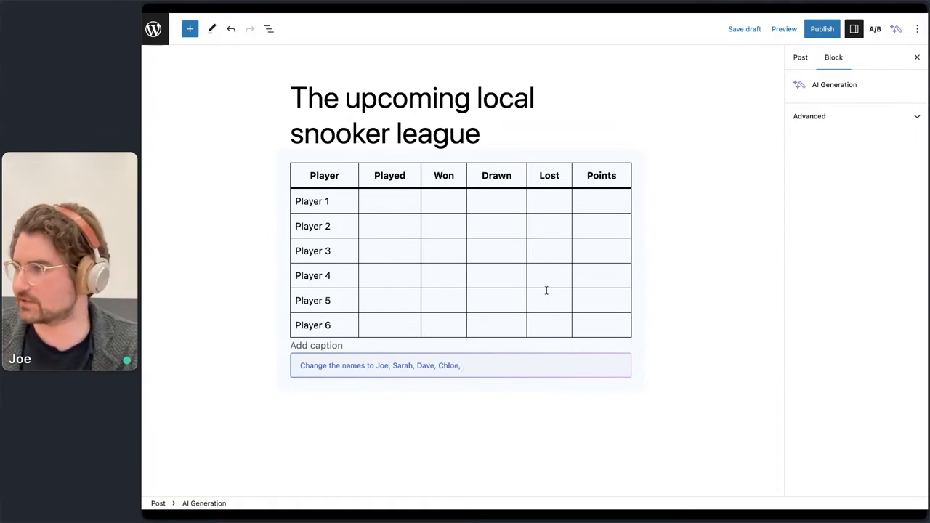
{"action": "type", "text": ", John,"}
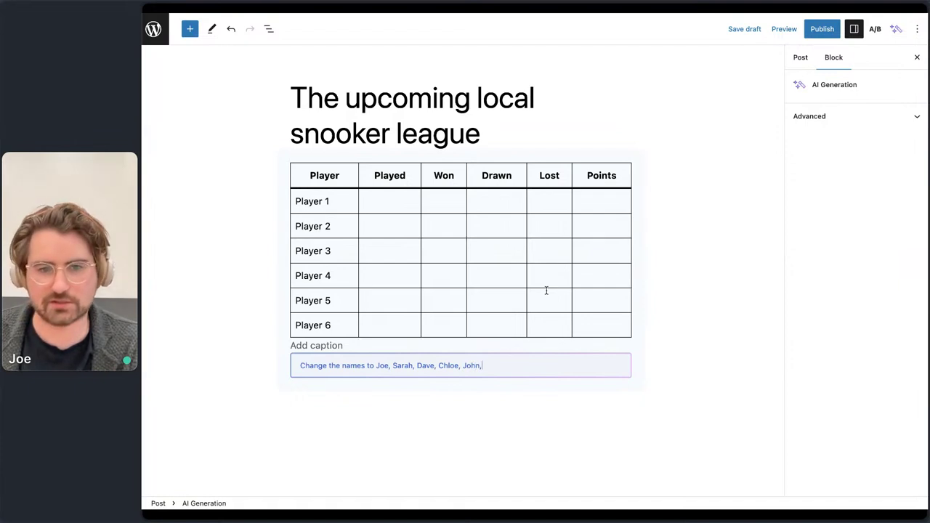
{"action": "key", "text": "BackSpace"}
{"action": "key", "text": "BackSpace"}
{"action": "type", "text": "and Steve"}
{"action": "key", "text": "Return"}
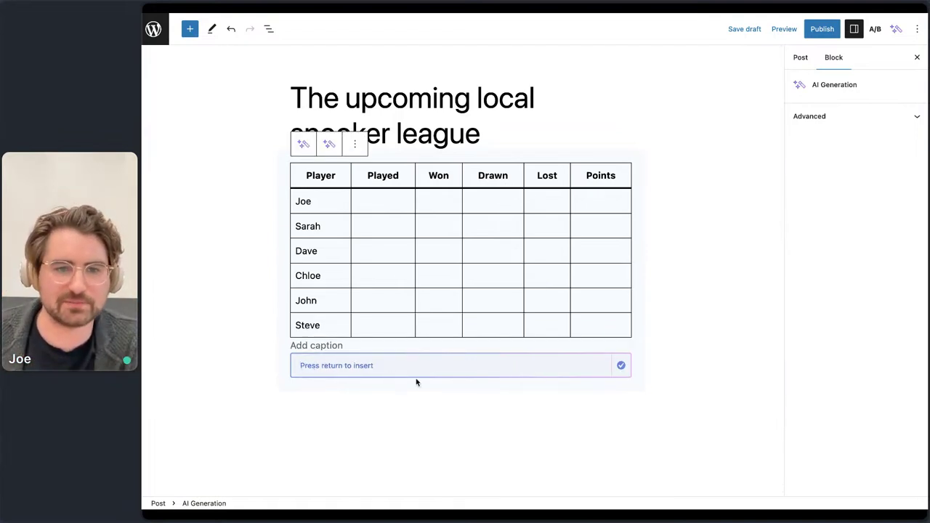
{"action": "key", "text": "Escape"}
{"action": "left_click", "coordinate": [351, 359]}
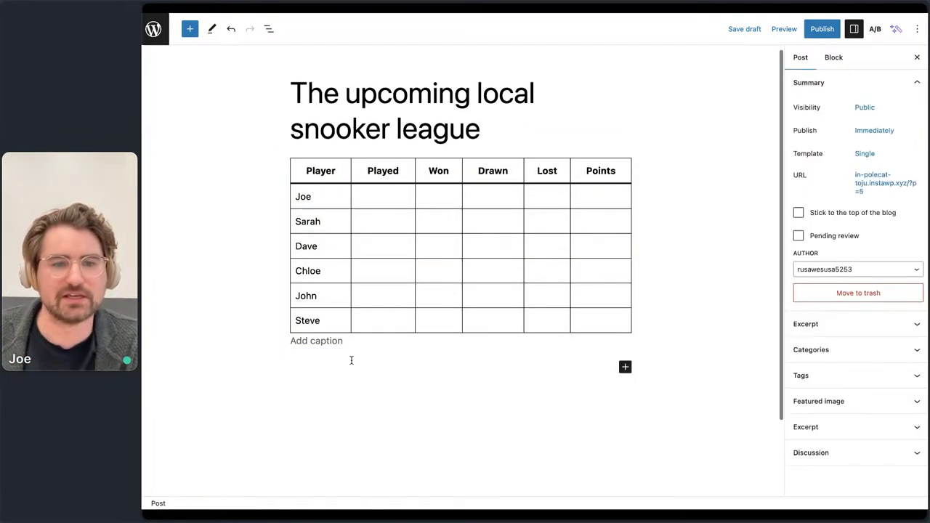
- Add an AI Generation block below the table with a prompt to "Hype the upcoming league", mentioning which player won last year
{"action": "left_click", "coordinate": [346, 360]}
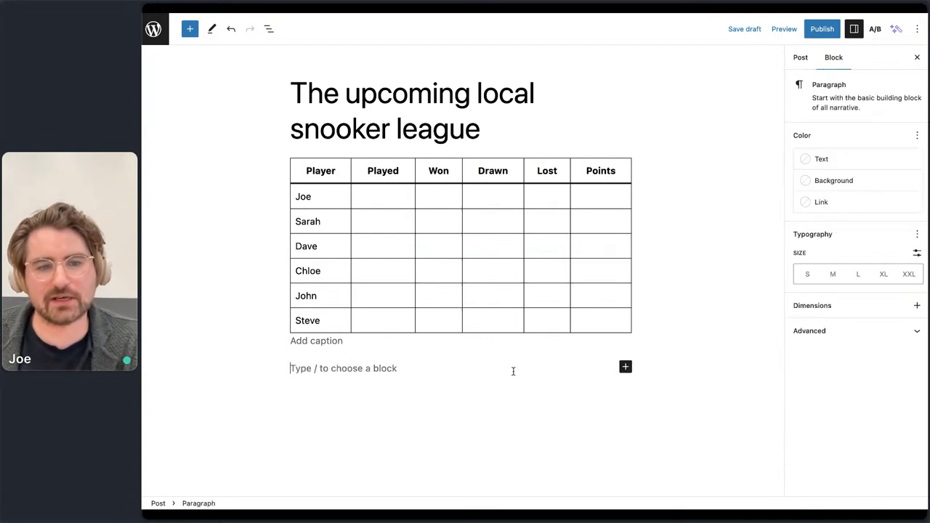
{"action": "type", "text": "/ai"}
{"action": "key", "text": "Return"}
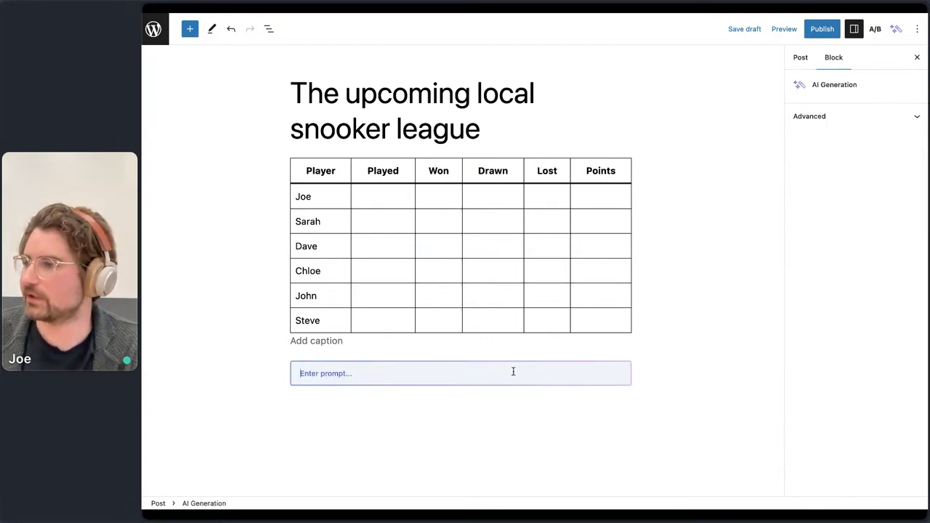
{"action": "type", "text": "Hype"}
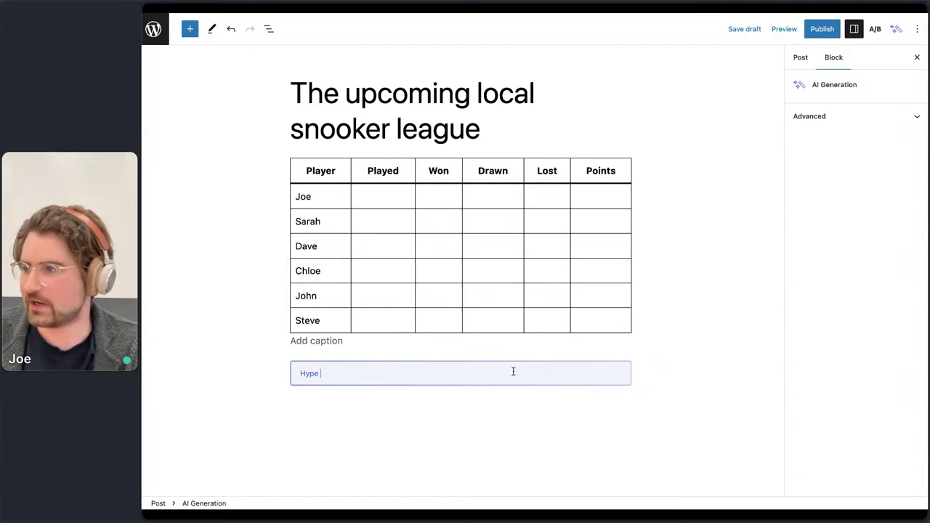
{"action": "type", "text": " the upcoming "}
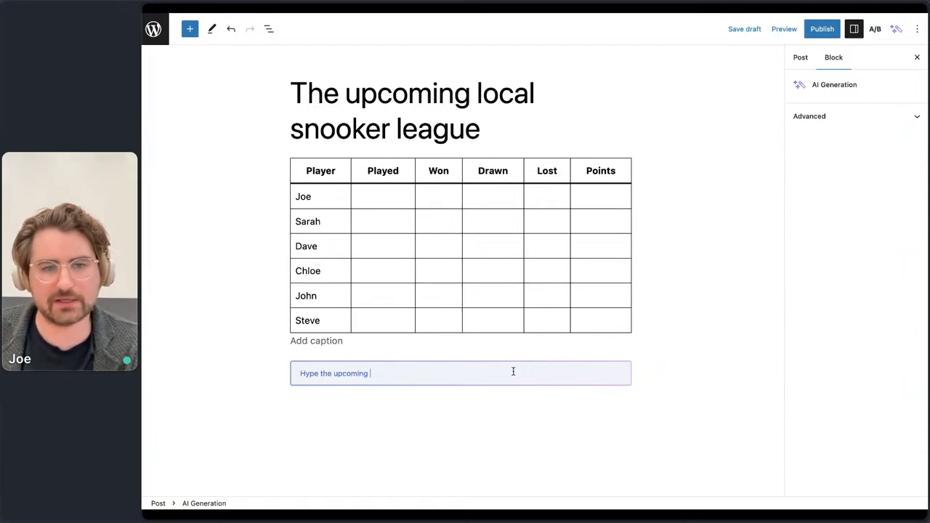
{"action": "type", "text": "leabueue, Sarah won"}
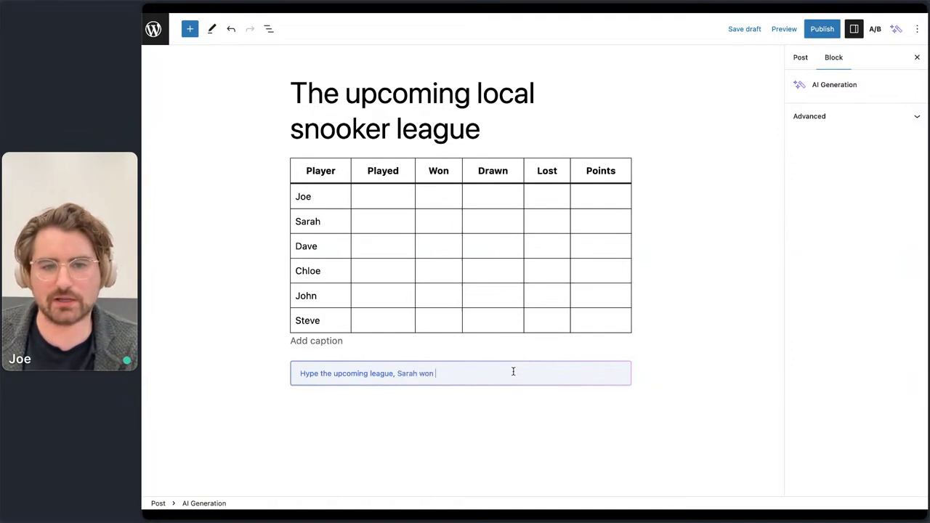
{"action": "type", "text": " last year"}
{"action": "key", "text": "Return"}
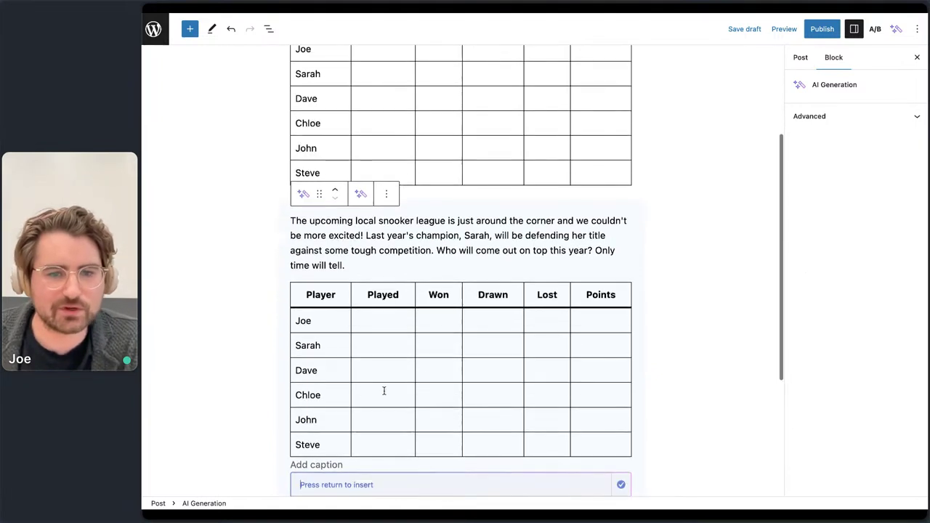
- Remove the duplicate table from the generated content and save the draft with the hype paragraph inserted
{"action": "left_click", "coordinate": [500, 304]}
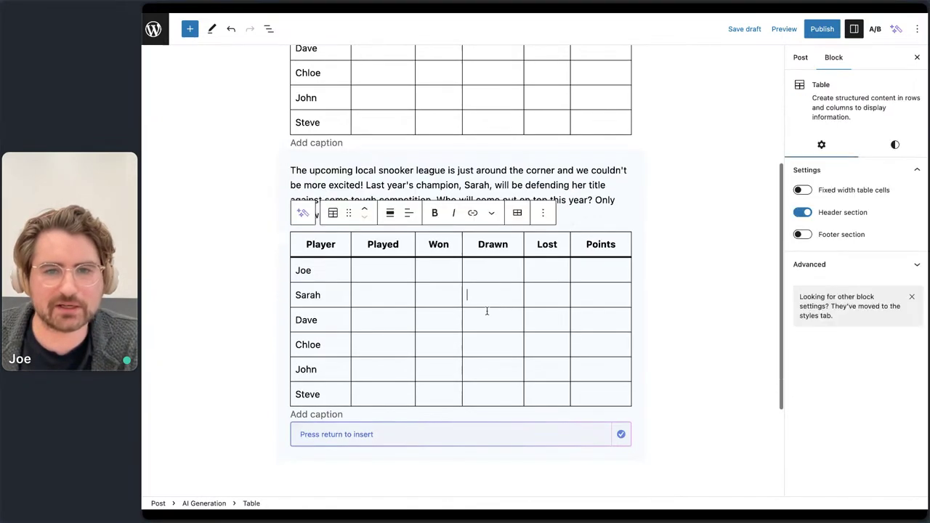
{"action": "left_click", "coordinate": [543, 212]}
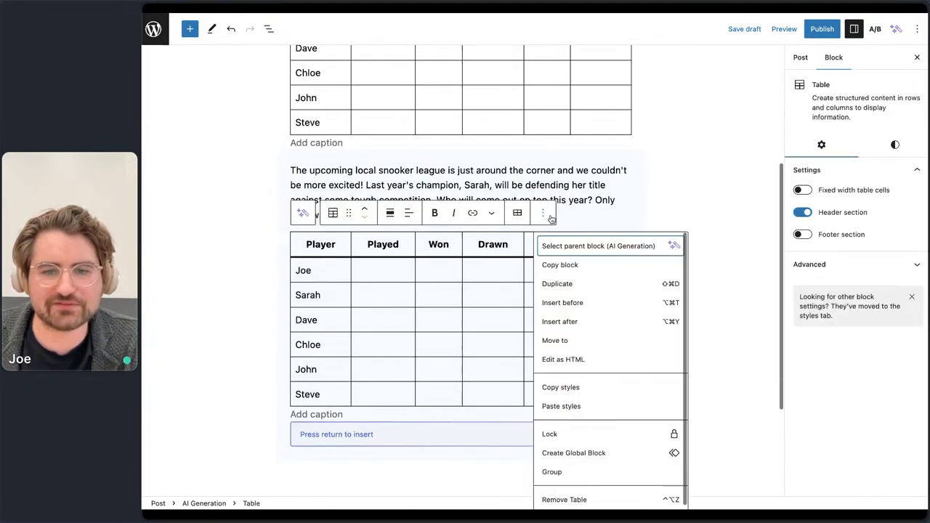
{"action": "left_click", "coordinate": [588, 495]}
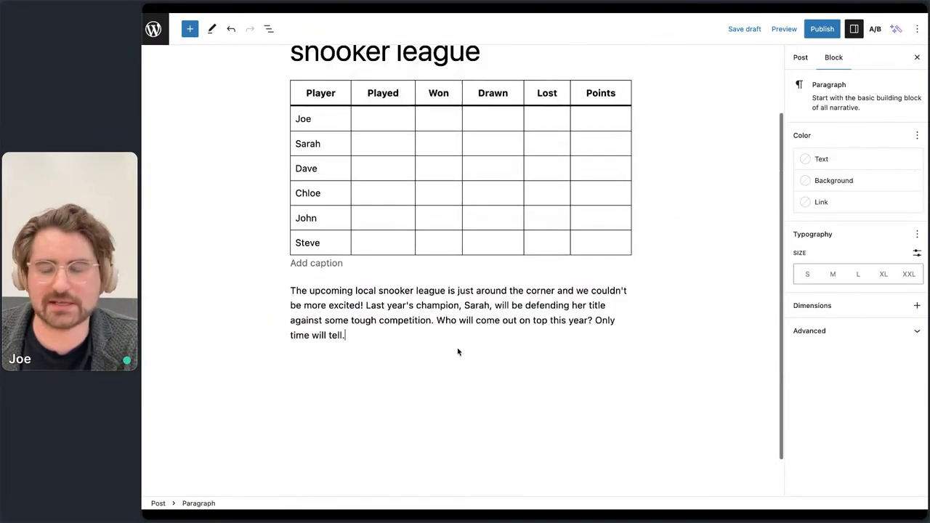
{"action": "key", "text": "ctrl+s"}
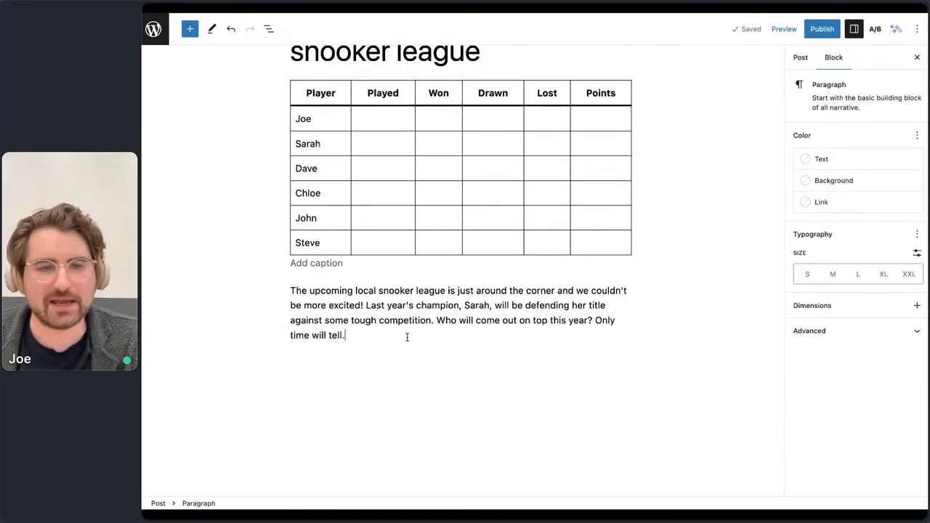
- Add an AI Generation block below the hype paragraph and generate content with the prompt "Make a list of all the players"
{"action": "key", "text": "Return"}
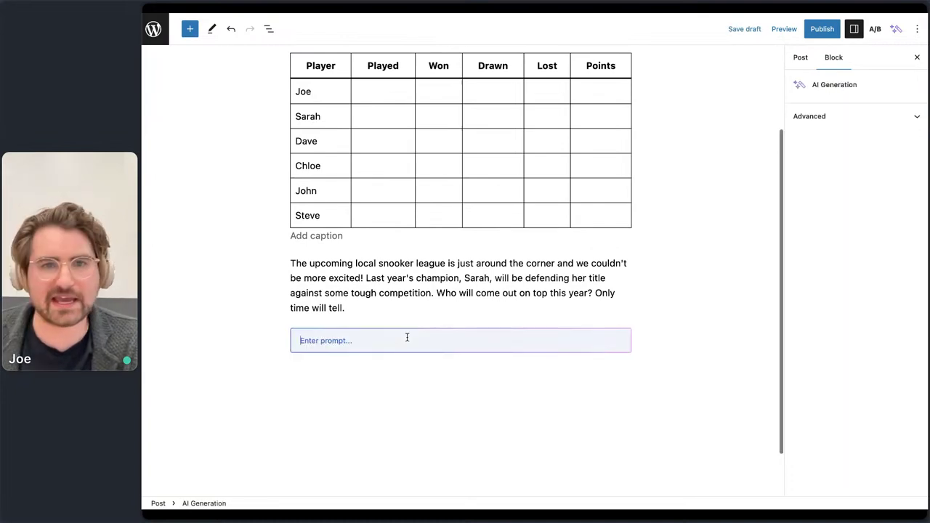
{"action": "scroll", "coordinate": [556, 311], "scroll_direction": "up", "scroll_amount": 3}
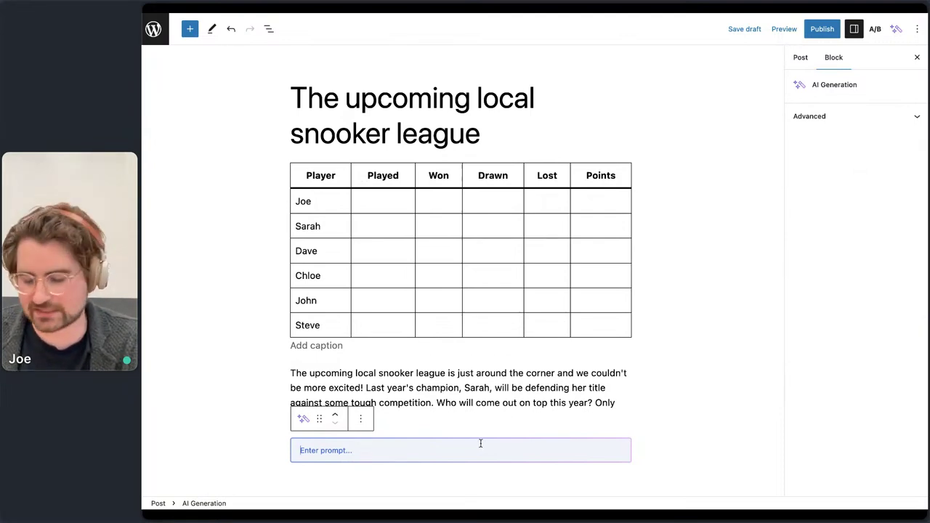
{"action": "type", "text": "Mak"}
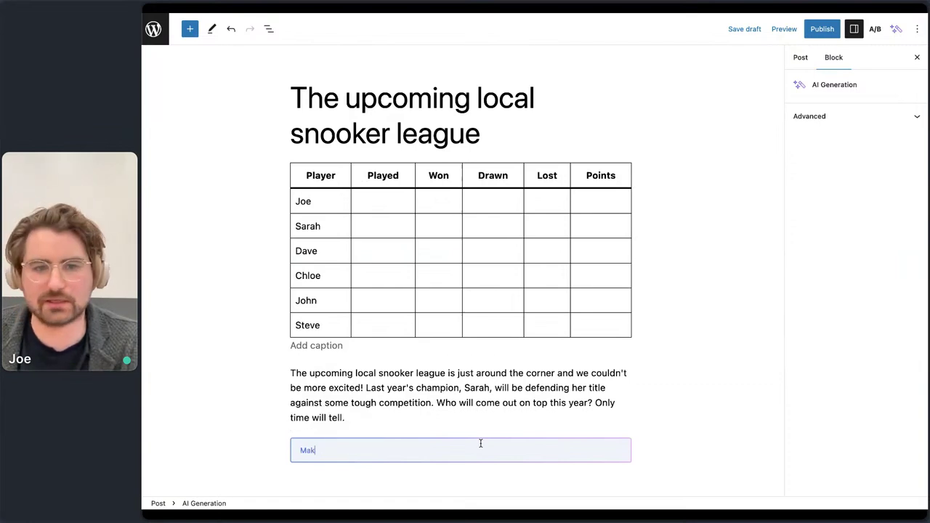
{"action": "type", "text": "e a list of all th"}
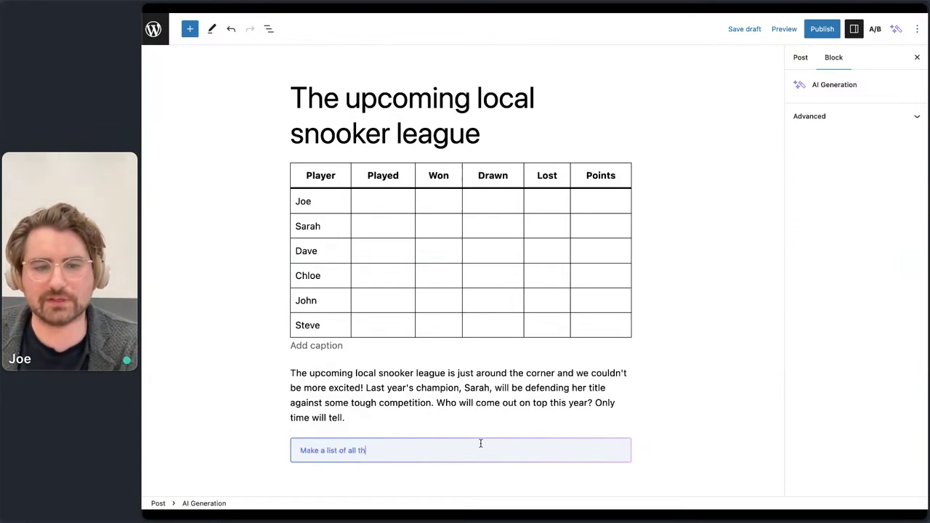
{"action": "type", "text": "e players"}
{"action": "key", "text": "Return"}
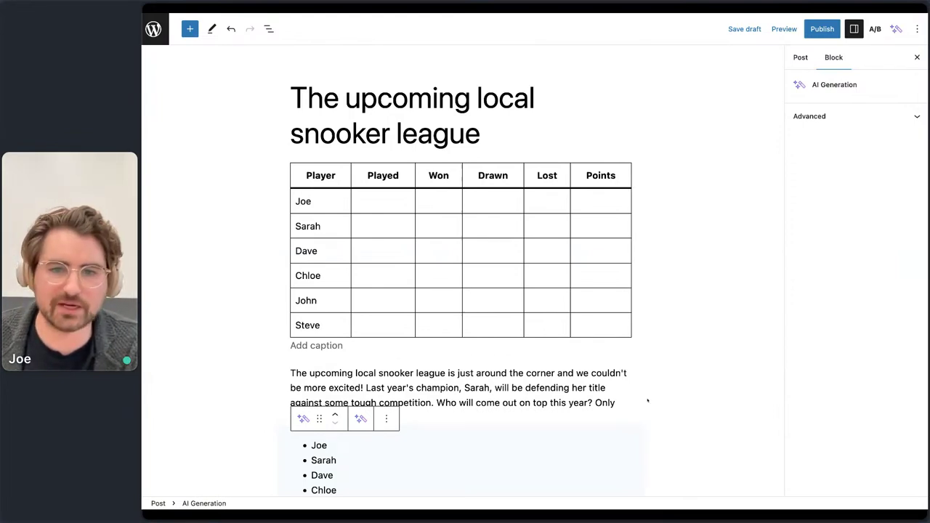
- Refine the player list with the AI prompt "turn that into 6 columns with a placeholder image for each" and insert the result
{"action": "scroll", "coordinate": [648, 401], "scroll_direction": "down", "scroll_amount": 3}
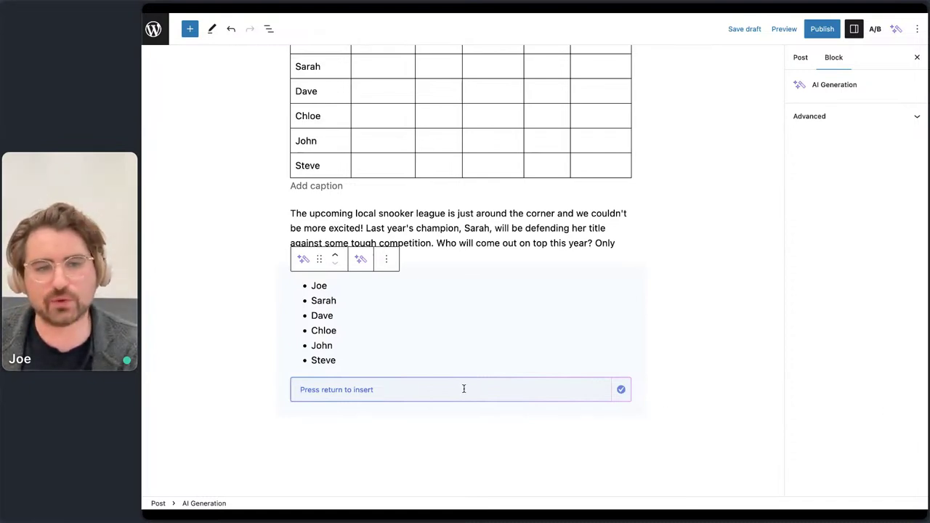
{"action": "type", "text": "turn "}
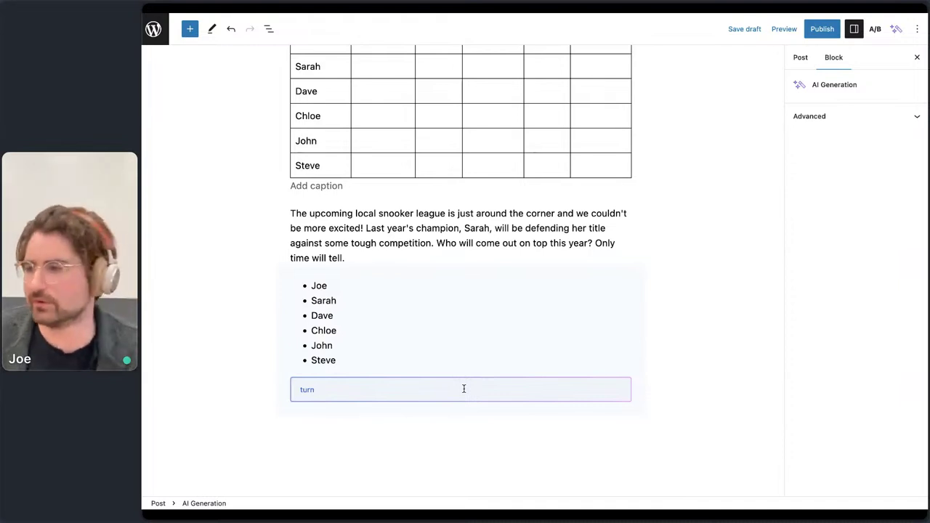
{"action": "type", "text": "that into 6"}
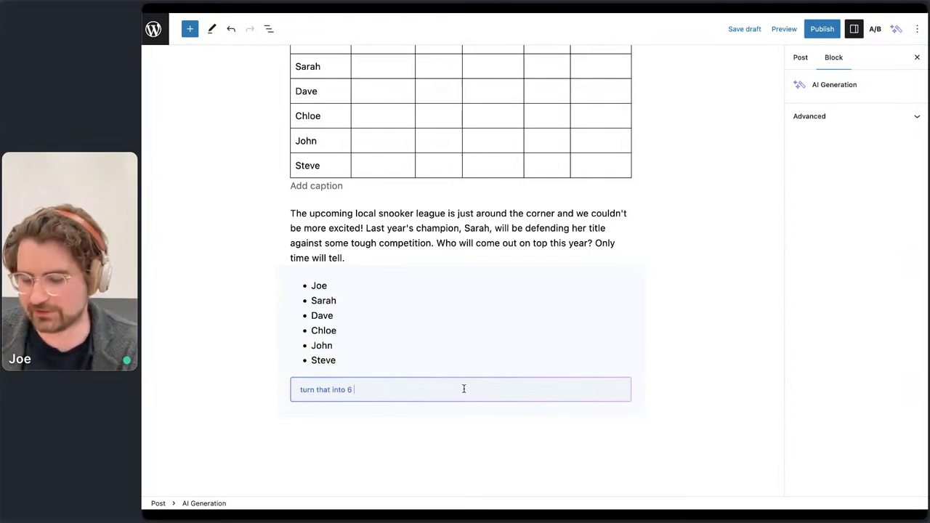
{"action": "type", "text": " columns with a placeholder"}
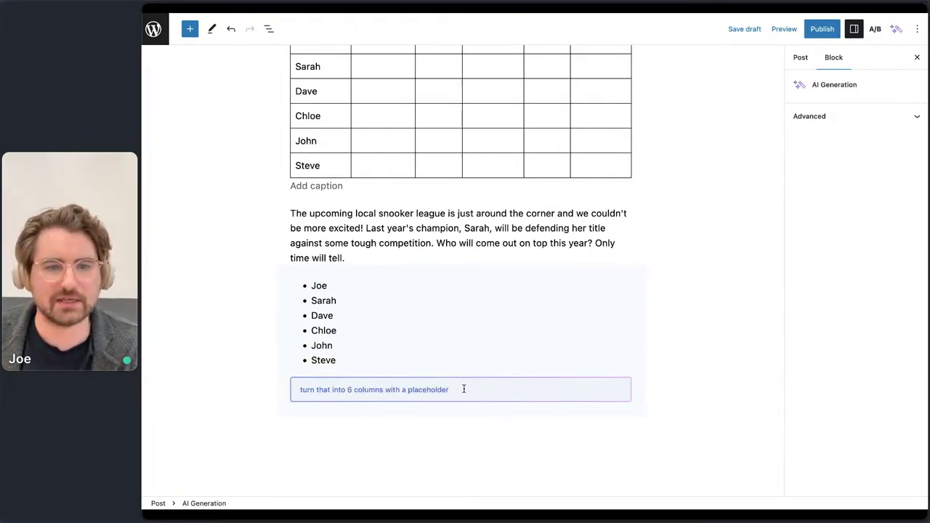
{"action": "type", "text": " i"}
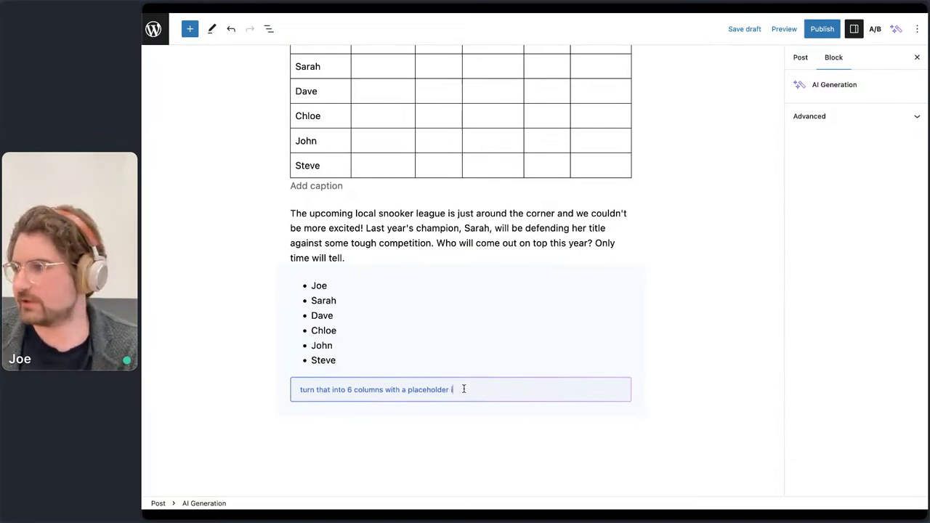
{"action": "type", "text": "mage for each"}
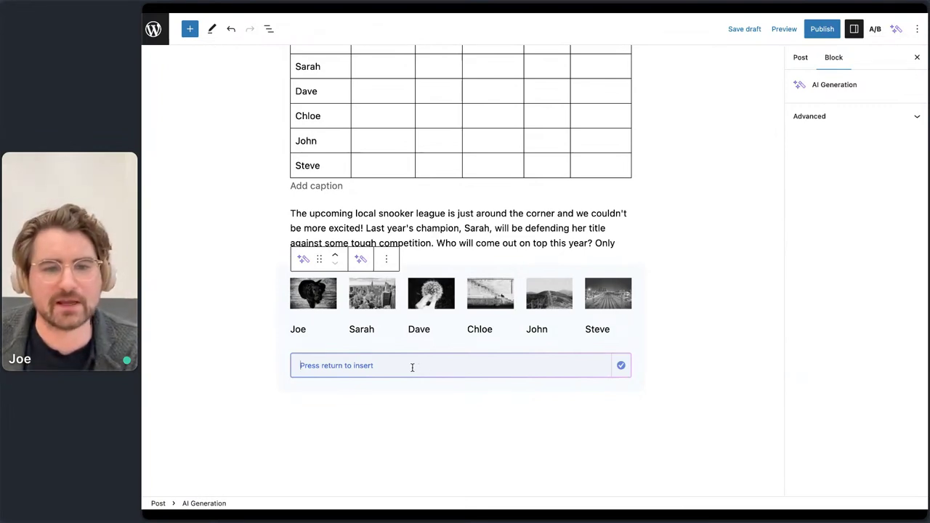
{"action": "left_click", "coordinate": [493, 329]}
- Add a paragraph below the player columns reading "If you don't know how to play snooker, don't worry here's a primer:"
{"action": "left_click", "coordinate": [344, 356]}
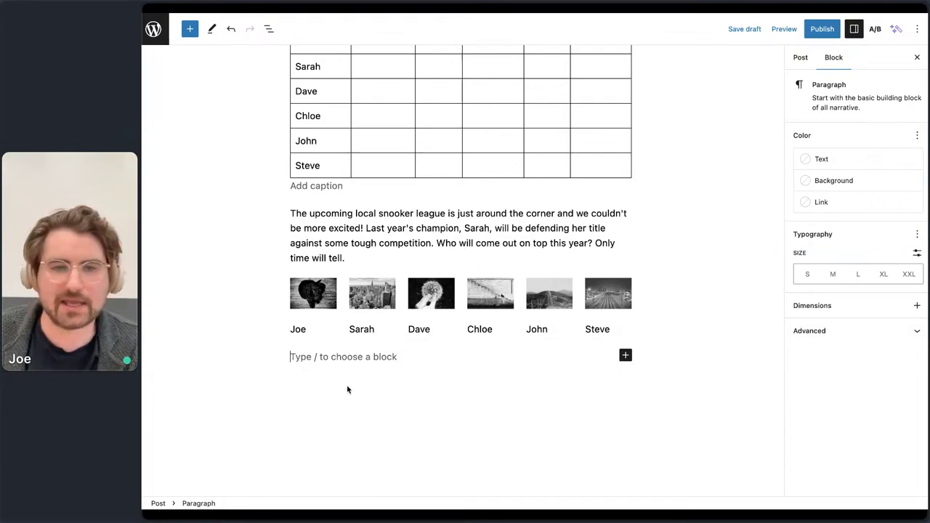
{"action": "left_click", "coordinate": [322, 385]}
{"action": "left_click", "coordinate": [319, 359]}
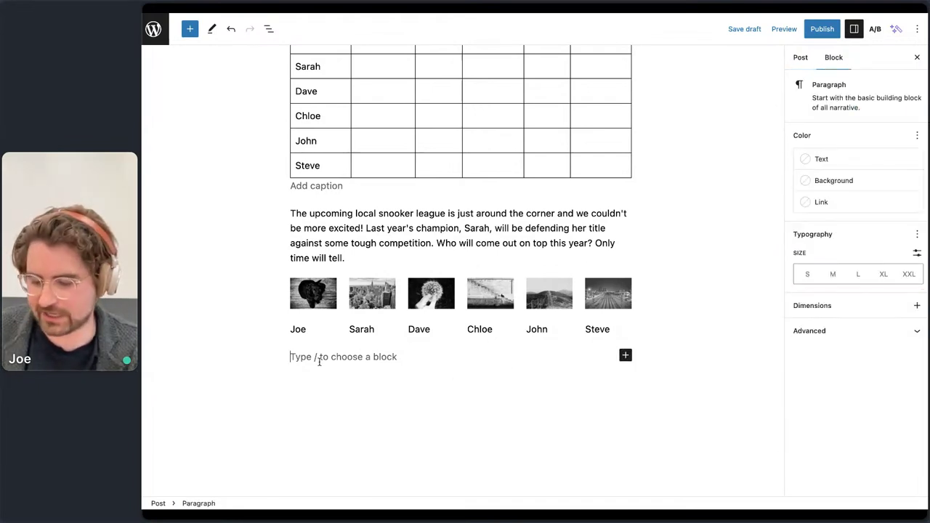
{"action": "type", "text": "If you don't know how"}
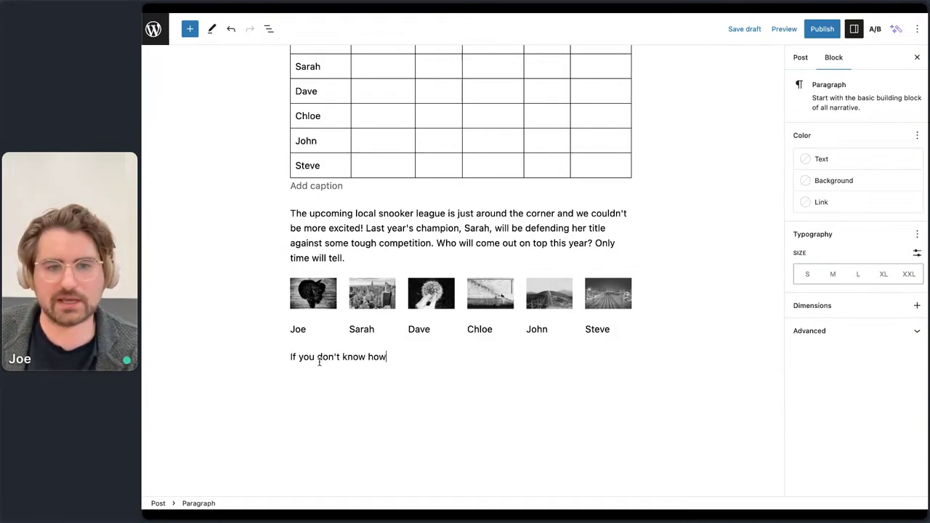
{"action": "type", "text": " to play snooker"}
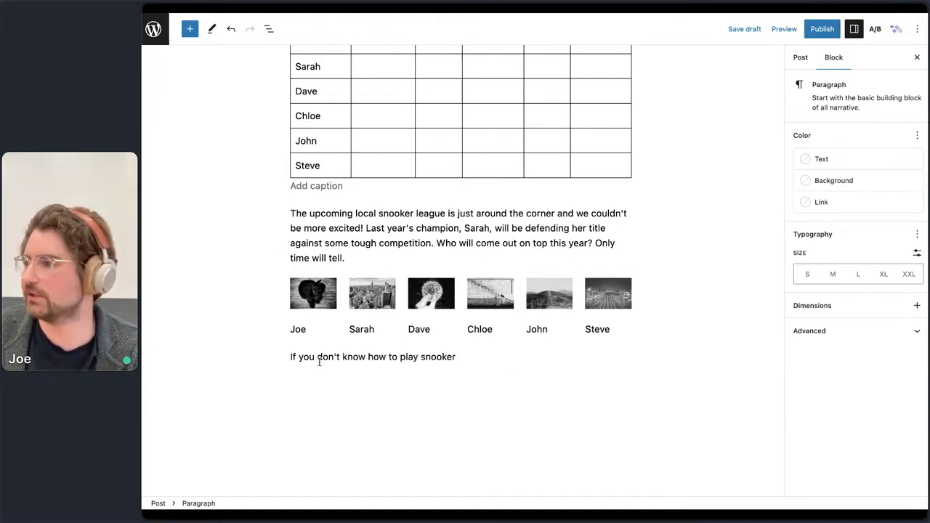
{"action": "type", "text": ", don't wor"}
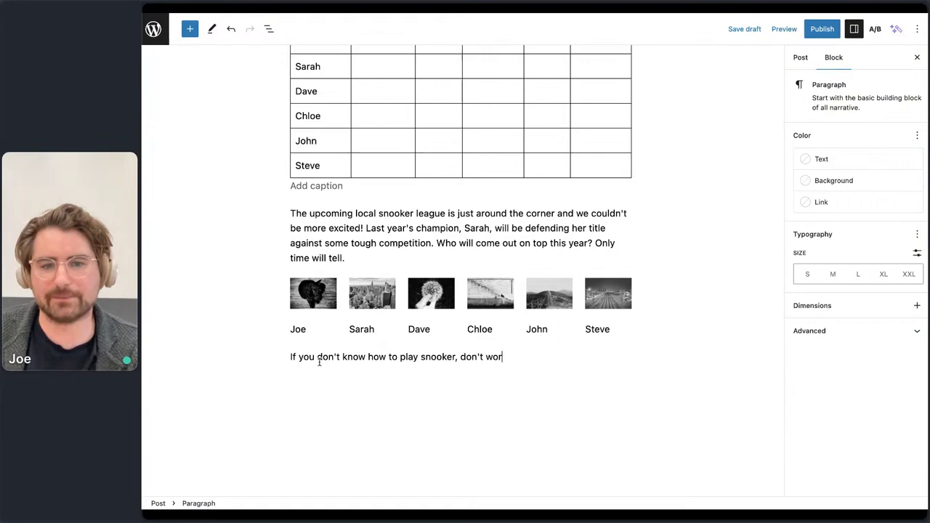
{"action": "type", "text": "ry here's a primer:L"}
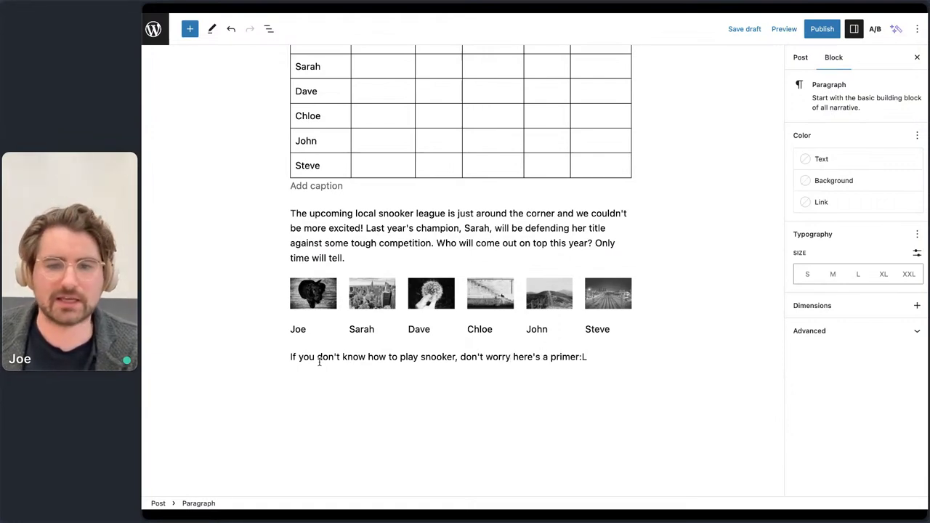
{"action": "key", "text": "BackSpace"}
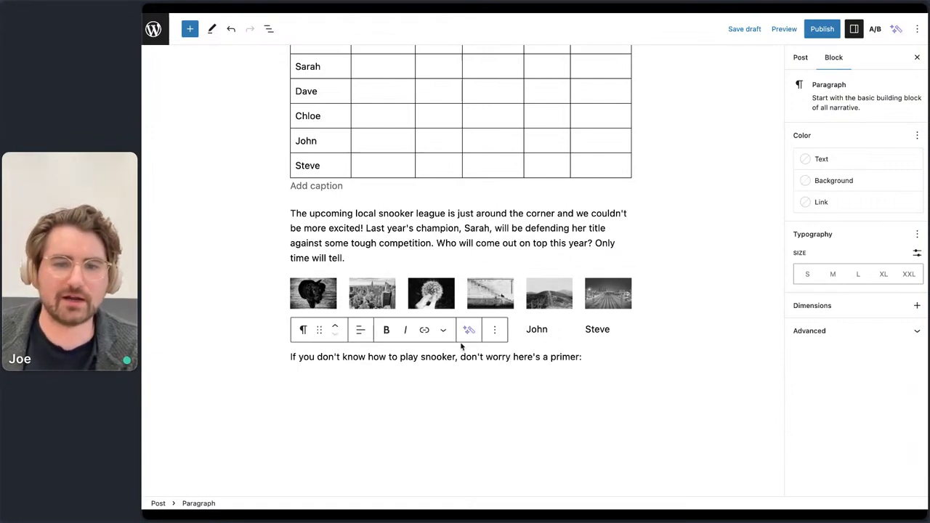
- Expand the primer paragraph with the AI Make Longer option and insert the generated content
{"action": "left_click", "coordinate": [468, 333]}
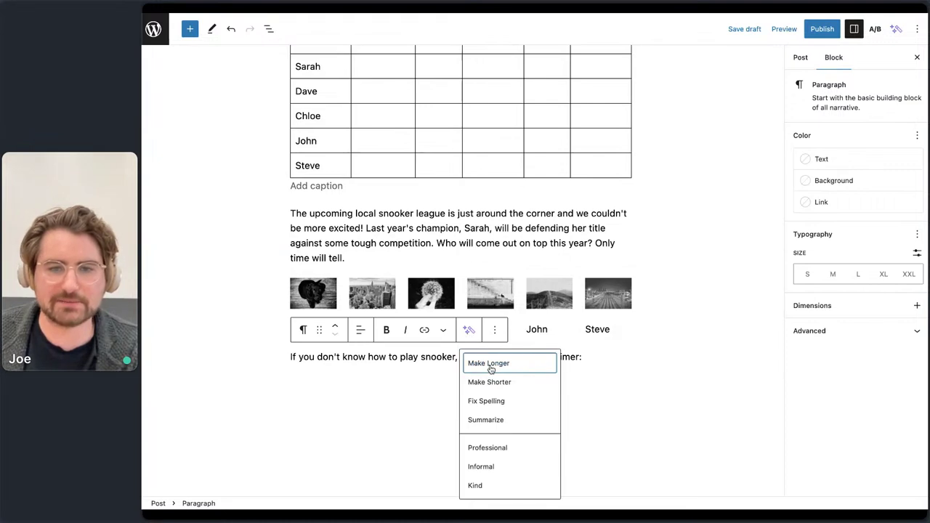
{"action": "left_click", "coordinate": [488, 363]}
{"action": "scroll", "coordinate": [439, 405], "scroll_direction": "down", "scroll_amount": 2}
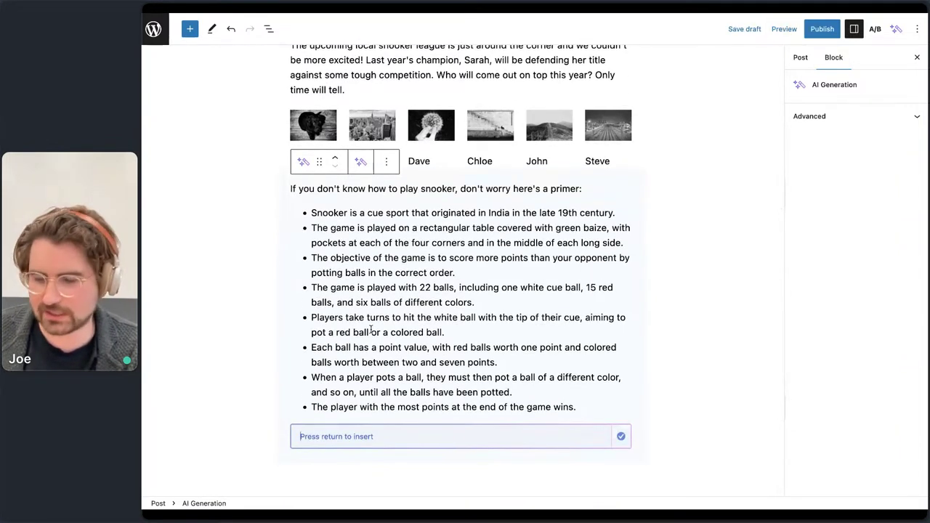
{"action": "key", "text": "Return"}
- Select the primer paragraph together with its bulleted list and transform both blocks into a Group
{"action": "left_click_drag", "start_coordinate": [462, 189], "coordinate": [531, 191]}
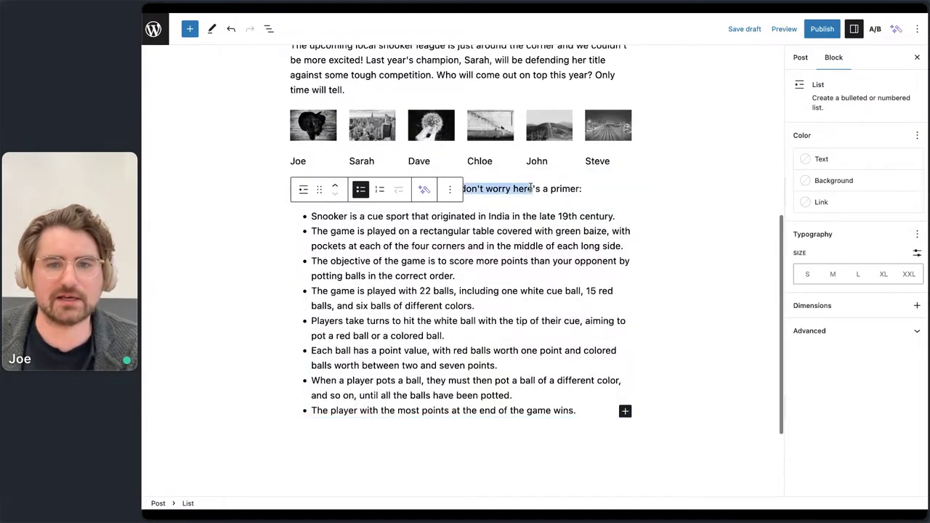
{"action": "key", "text": "shift+Up"}
{"action": "left_click", "coordinate": [528, 261]}
{"action": "key", "text": "shift+Home"}
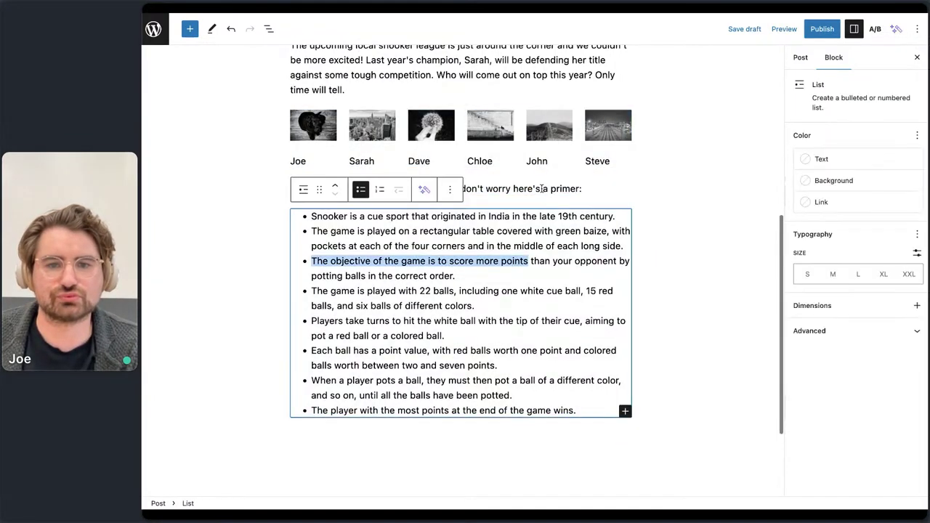
{"action": "left_click", "coordinate": [541, 189], "text": "shift"}
{"action": "left_click", "coordinate": [303, 161]}
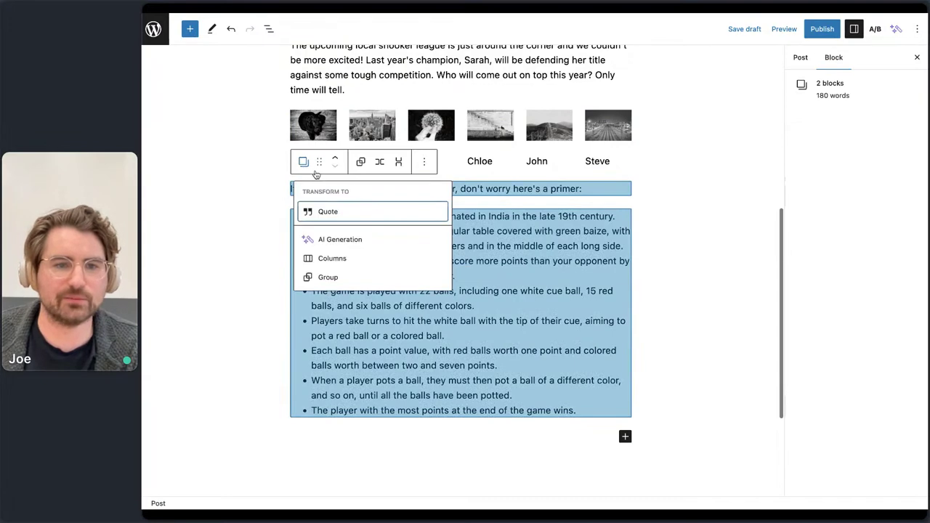
{"action": "left_click", "coordinate": [338, 277]}
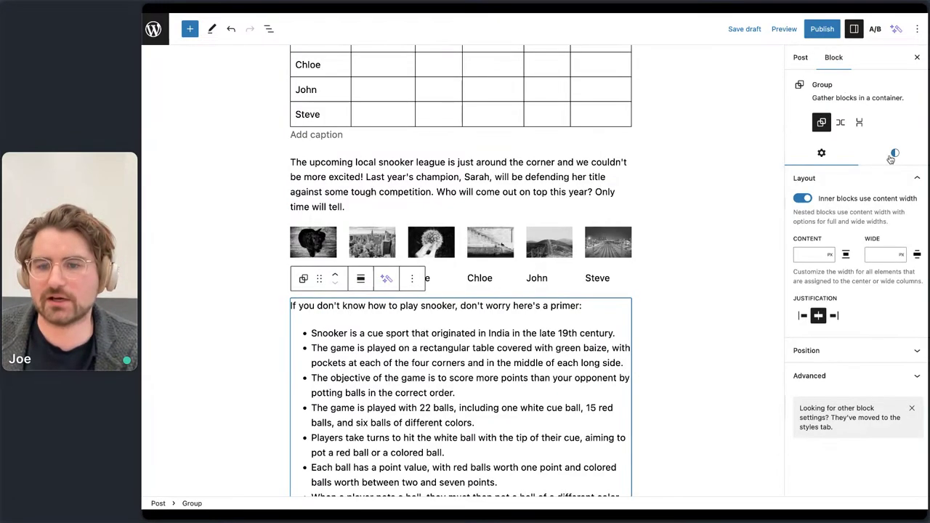
- Give the primer group padding 1, the Tertiary background colour and a 15 px border radius, and start an empty paragraph below it
{"action": "left_click", "coordinate": [894, 153]}
{"action": "left_click_drag", "start_coordinate": [793, 383], "coordinate": [815, 384]}
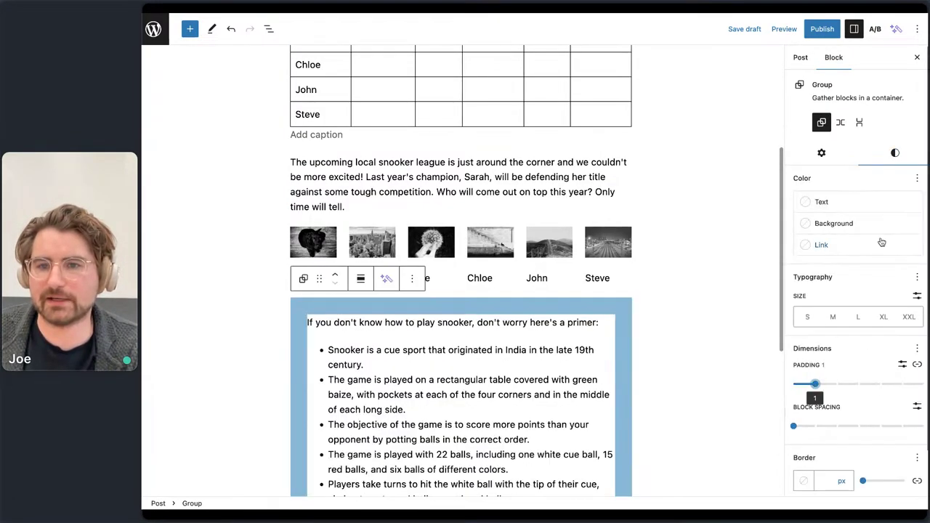
{"action": "left_click", "coordinate": [834, 223]}
{"action": "left_click", "coordinate": [738, 311]}
{"action": "scroll", "coordinate": [855, 436], "scroll_direction": "down", "scroll_amount": 2}
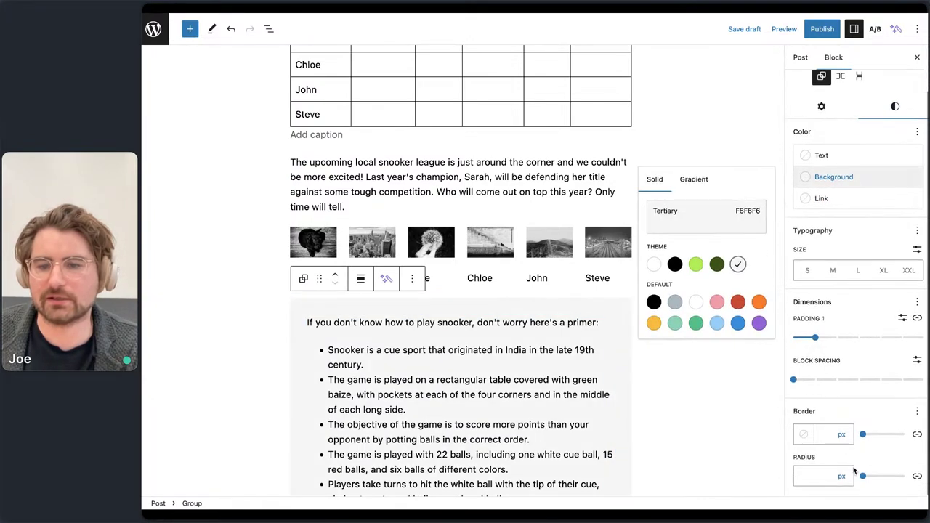
{"action": "left_click_drag", "start_coordinate": [856, 476], "coordinate": [869, 476]}
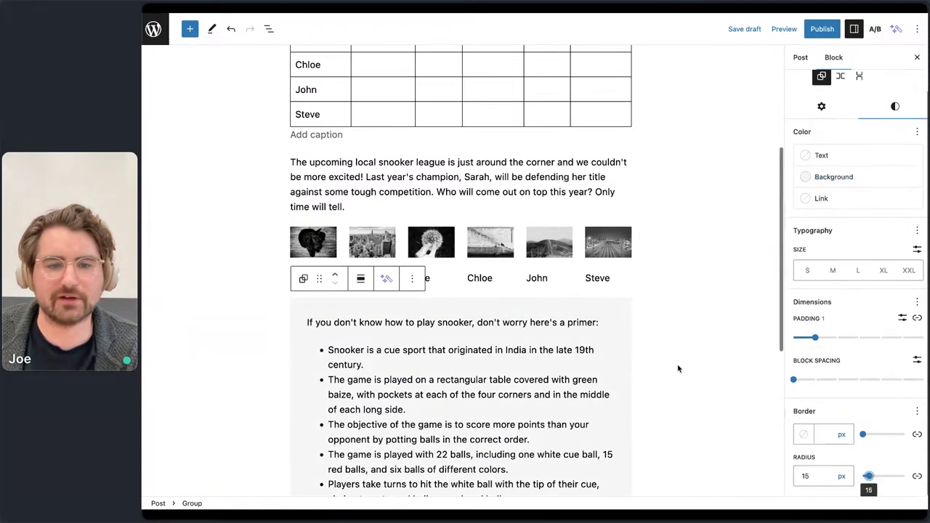
{"action": "scroll", "coordinate": [677, 368], "scroll_direction": "down", "scroll_amount": 3}
{"action": "left_click", "coordinate": [477, 441]}
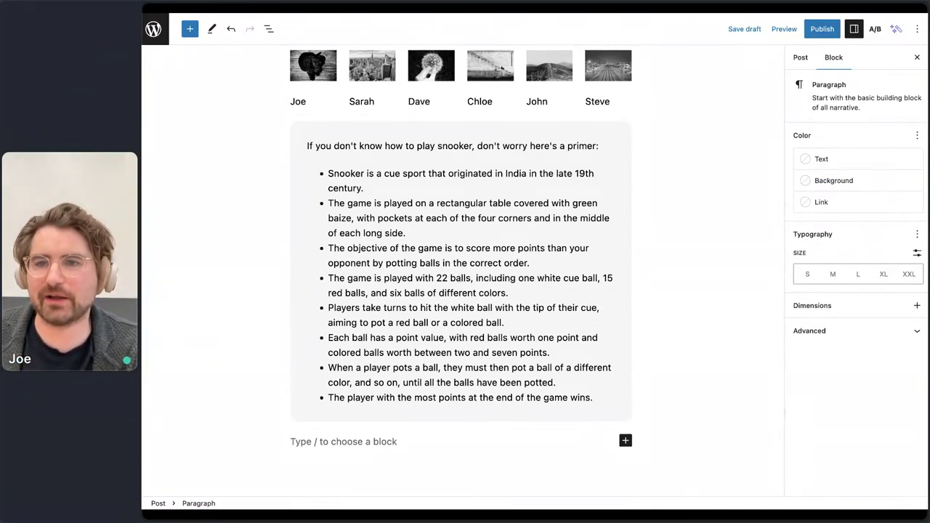
- Ask the AI Chat "What else could I add to my post?" and read through its suggestions
{"action": "left_click", "coordinate": [896, 28]}
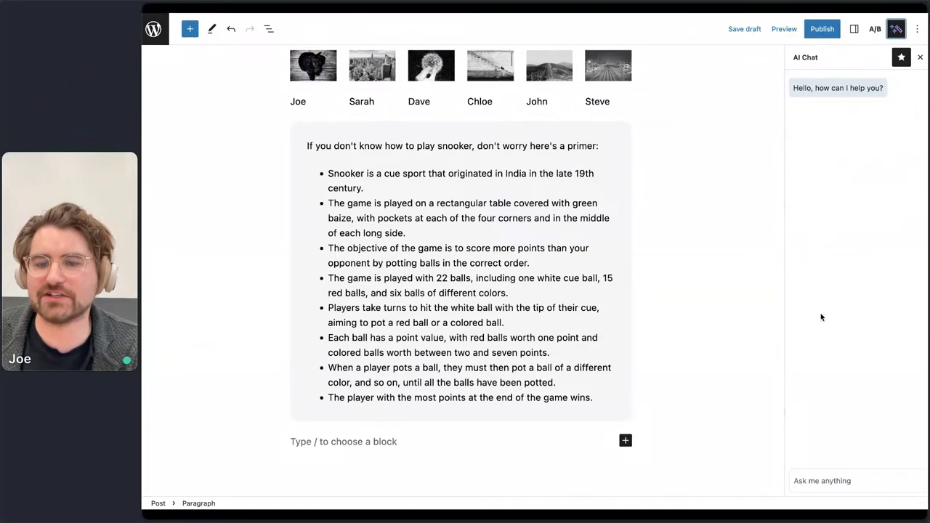
{"action": "left_click", "coordinate": [822, 479]}
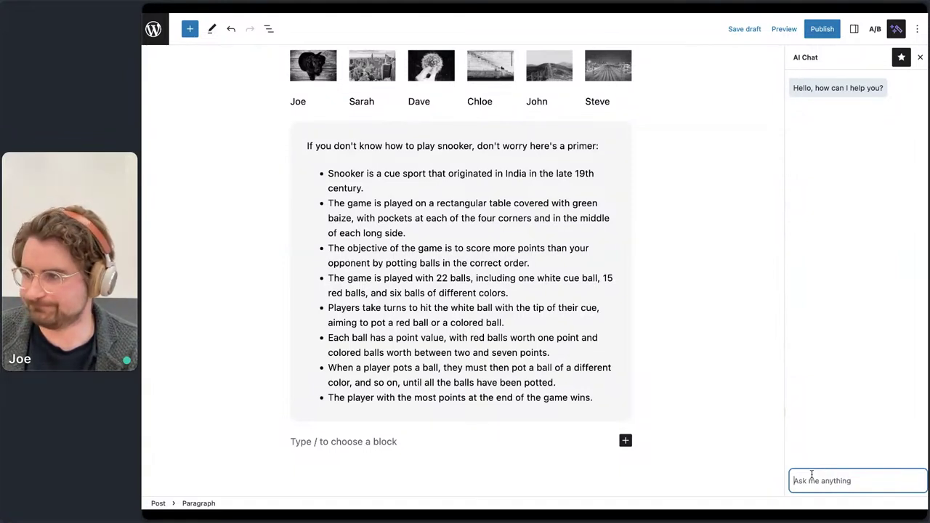
{"action": "type", "text": "What else"}
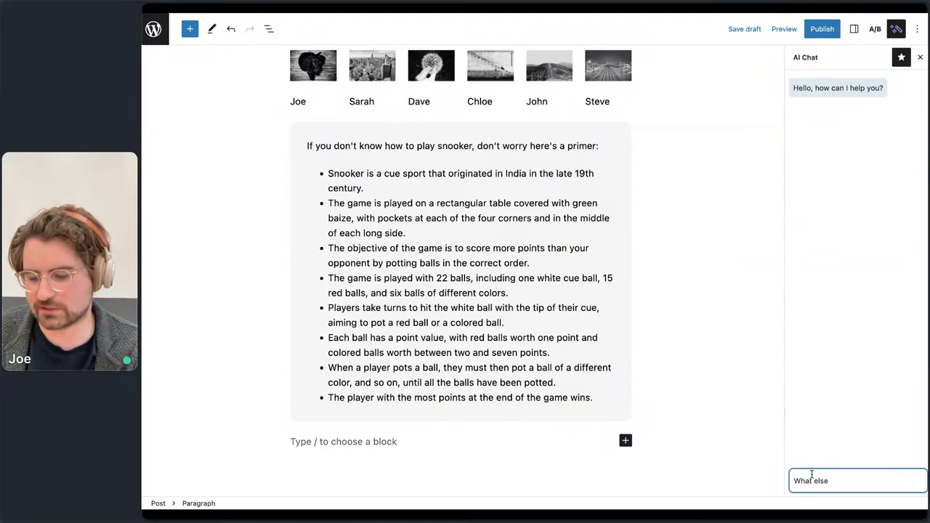
{"action": "type", "text": " could I add to my "}
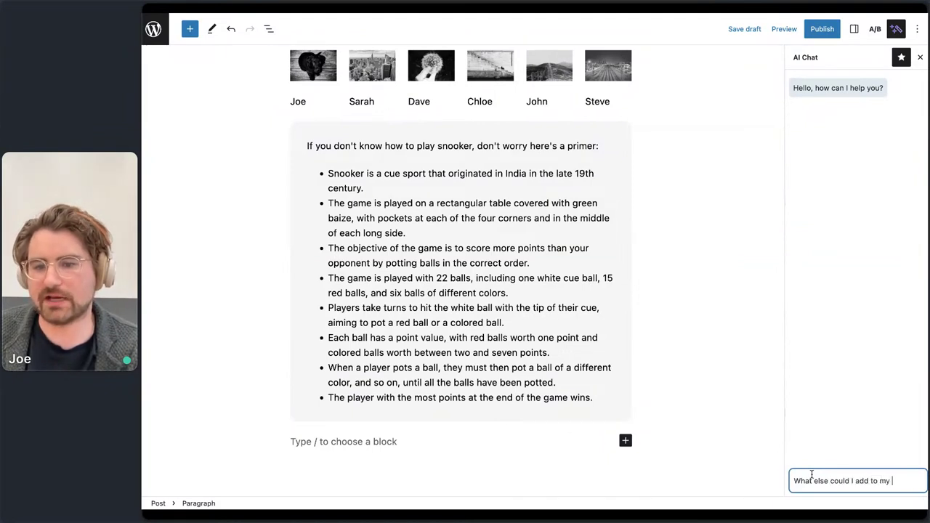
{"action": "type", "text": "post?"}
{"action": "key", "text": "Return"}
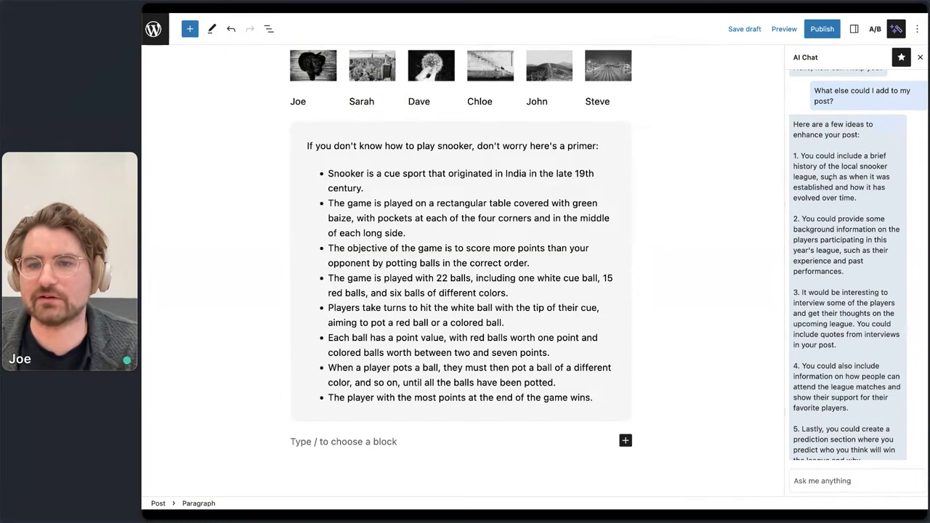
{"action": "scroll", "coordinate": [833, 182], "scroll_direction": "down", "scroll_amount": 1}
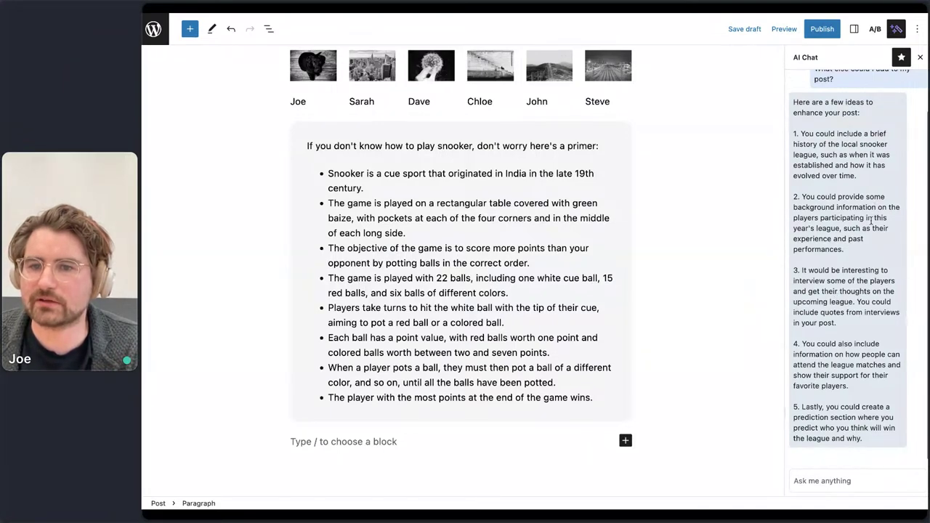
- Add an AI Generation block below the primer group and generate content with the prompt "Write me a schedule for the league"
{"action": "scroll", "coordinate": [708, 347], "scroll_direction": "down", "scroll_amount": 1}
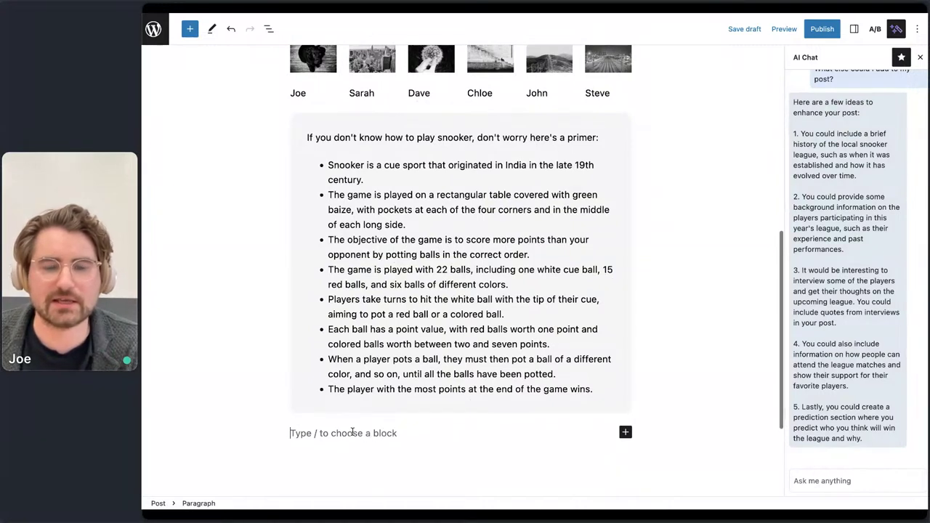
{"action": "type", "text": "/ai"}
{"action": "key", "text": "Return"}
{"action": "type", "text": "Wire me"}
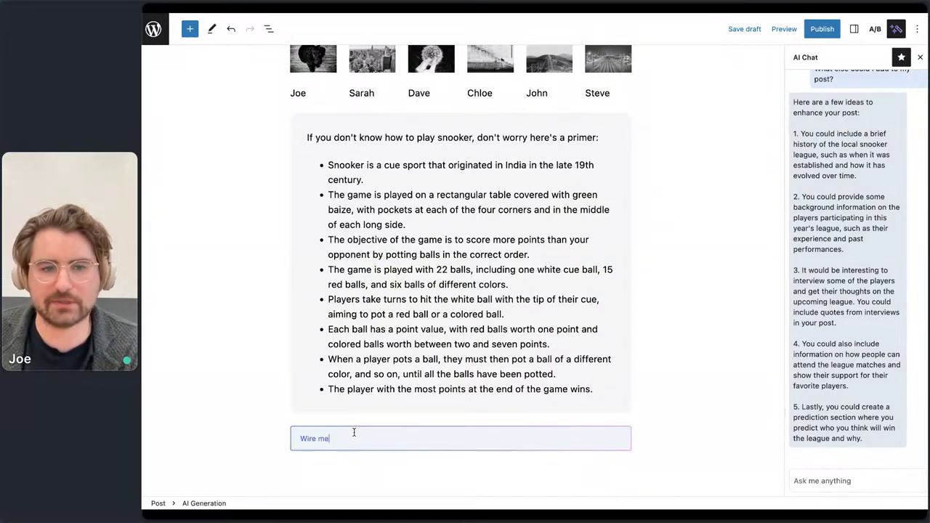
{"action": "key", "text": "BackSpace"}
{"action": "key", "text": "BackSpace"}
{"action": "key", "text": "BackSpace"}
{"action": "key", "text": "BackSpace"}
{"action": "key", "text": "BackSpace"}
{"action": "key", "text": "BackSpace"}
{"action": "type", "text": "rite me"}
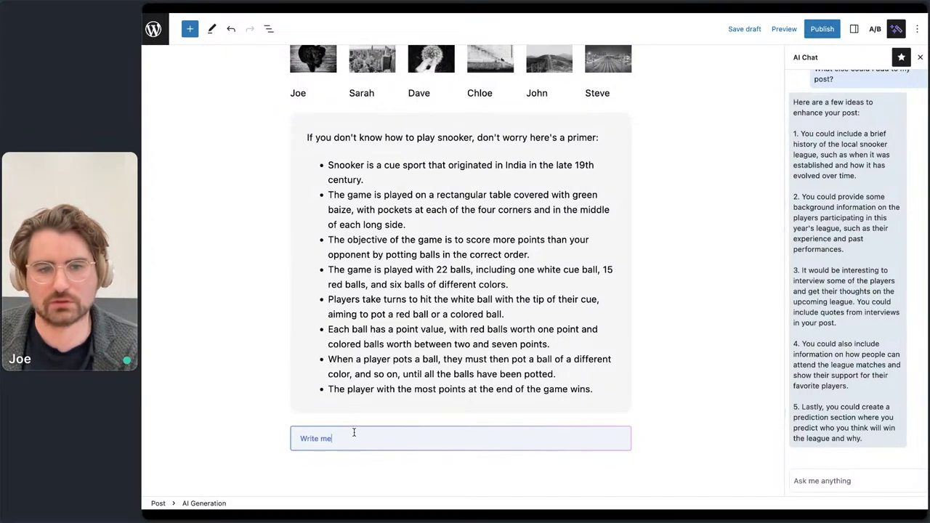
{"action": "type", "text": " a schedule fo"}
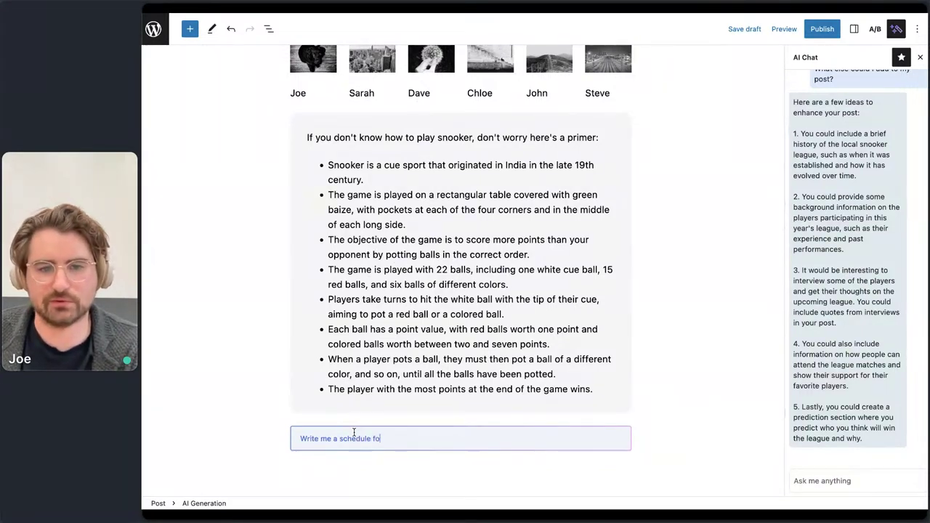
{"action": "type", "text": "r the league"}
{"action": "key", "text": "Return"}
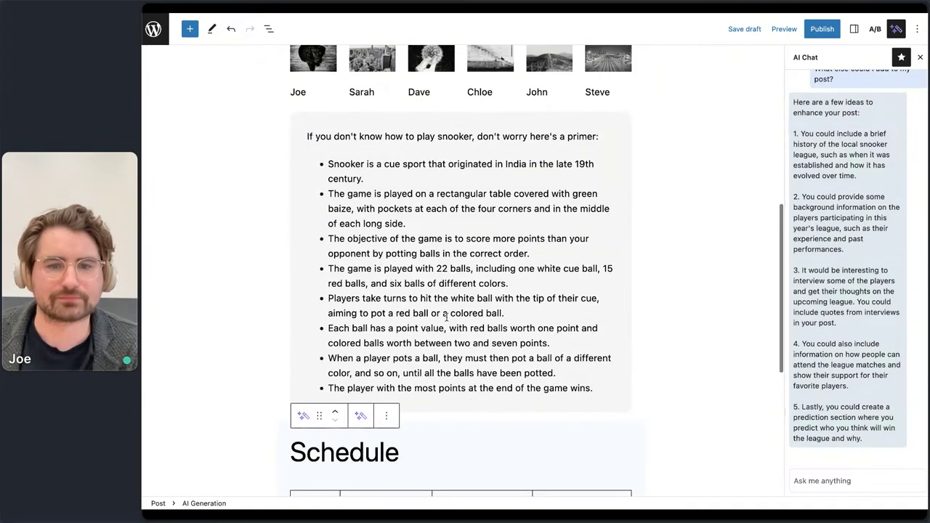
- Review the generated match schedule and insert it into the post
{"action": "scroll", "coordinate": [446, 316], "scroll_direction": "down", "scroll_amount": 5}
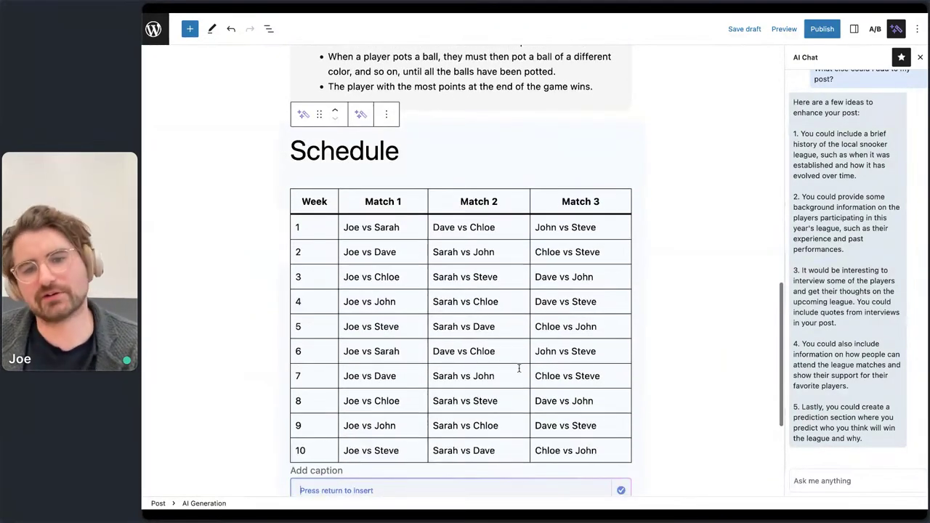
{"action": "scroll", "coordinate": [501, 319], "scroll_direction": "down", "scroll_amount": 2}
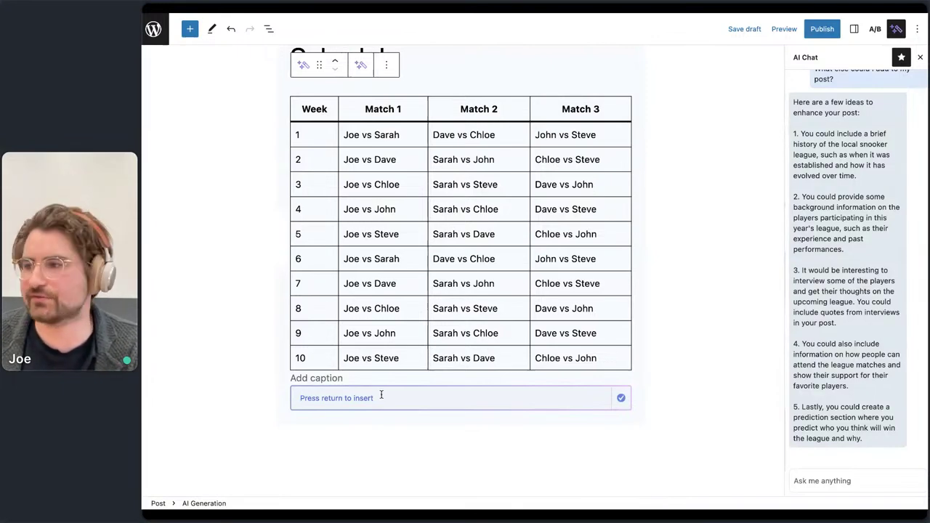
{"action": "key", "text": "Return"}
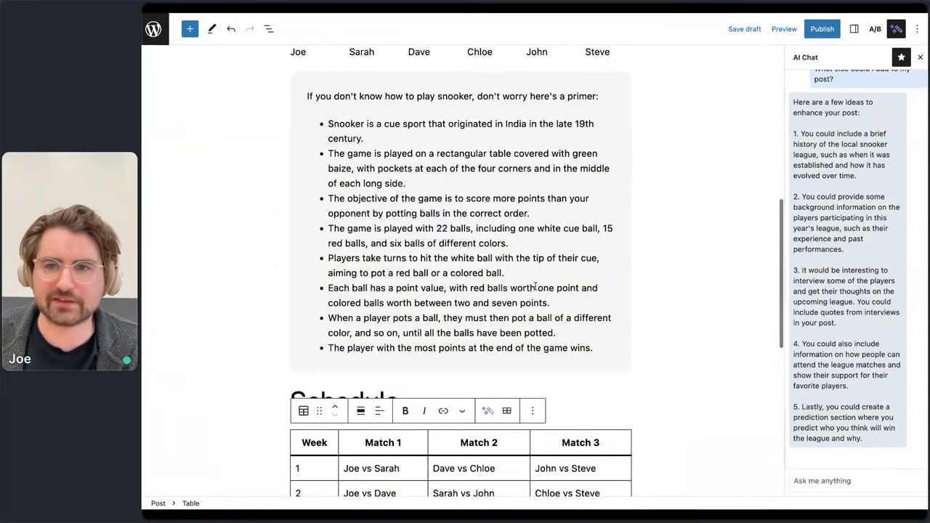
- Generate an excerpt for the post with the AI writing option in the post settings and accept the suggestion
{"action": "scroll", "coordinate": [535, 287], "scroll_direction": "up", "scroll_amount": 4}
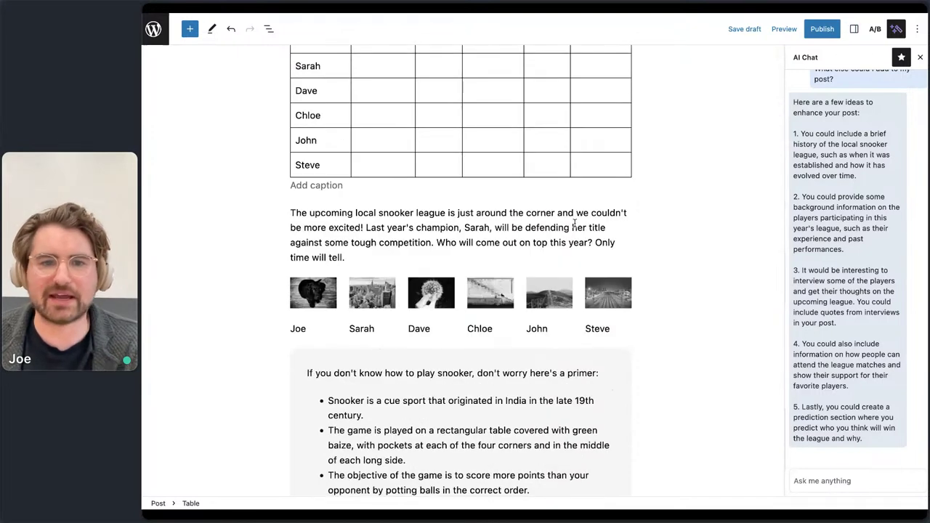
{"action": "scroll", "coordinate": [451, 211], "scroll_direction": "up", "scroll_amount": 2}
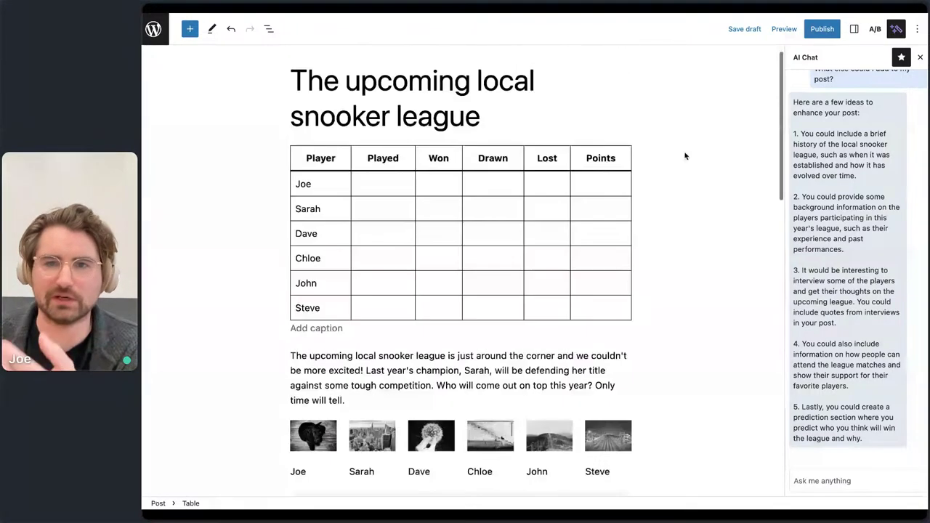
{"action": "left_click", "coordinate": [854, 29]}
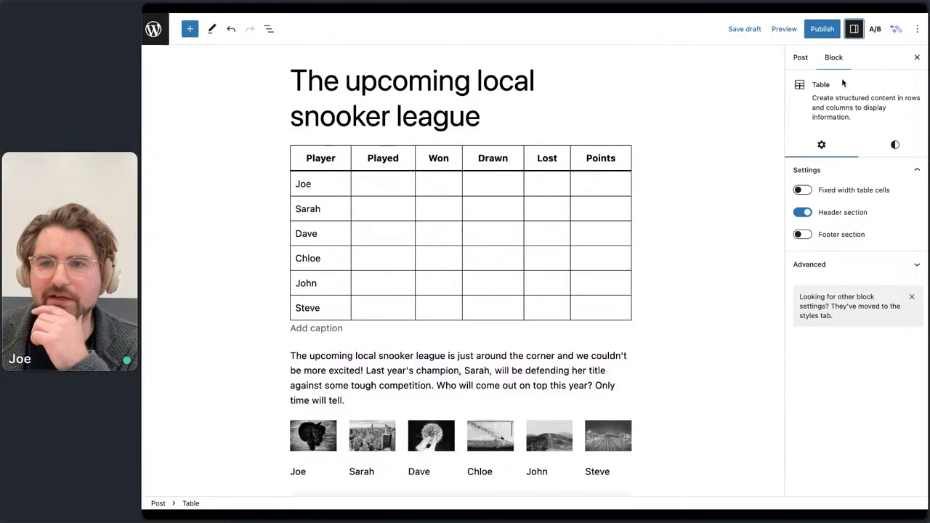
{"action": "left_click", "coordinate": [800, 58]}
{"action": "left_click", "coordinate": [833, 321]}
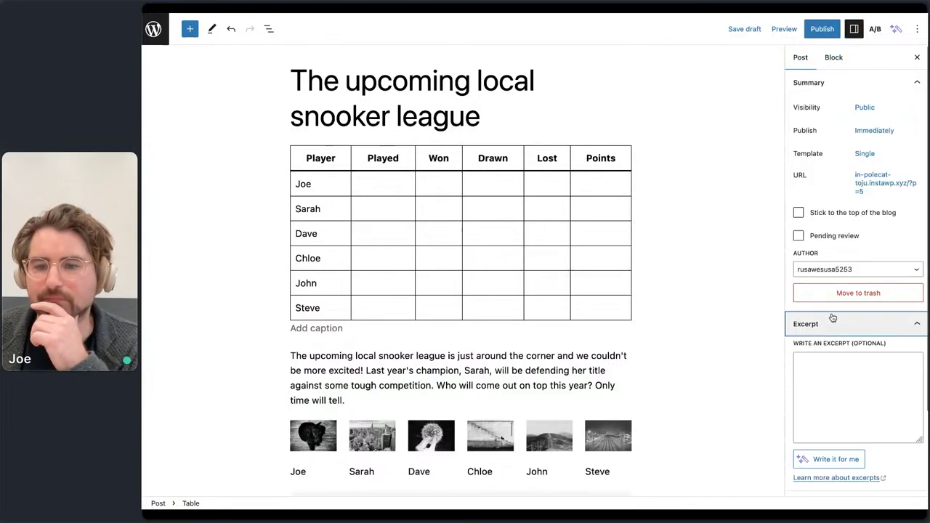
{"action": "scroll", "coordinate": [695, 305], "scroll_direction": "down", "scroll_amount": 2}
{"action": "scroll", "coordinate": [695, 305], "scroll_direction": "up", "scroll_amount": 3}
{"action": "scroll", "coordinate": [806, 376], "scroll_direction": "down", "scroll_amount": 1}
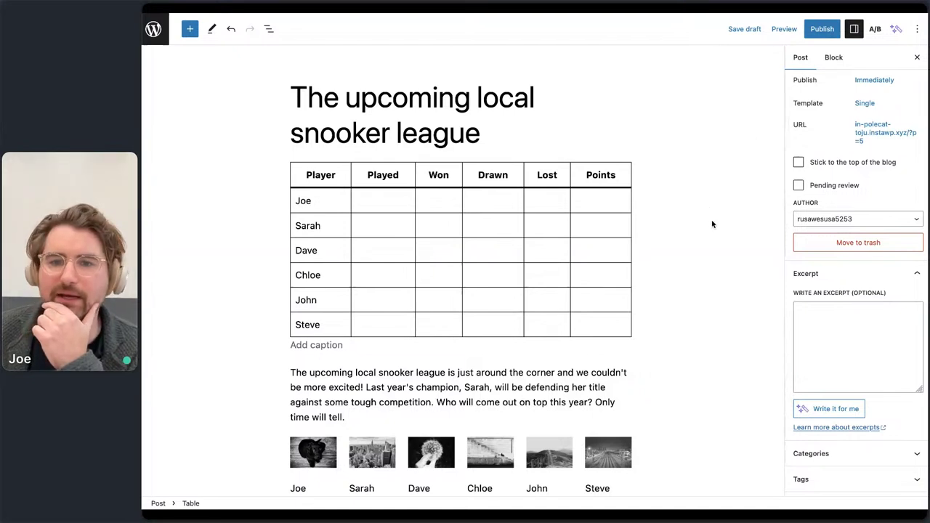
{"action": "left_click", "coordinate": [817, 313]}
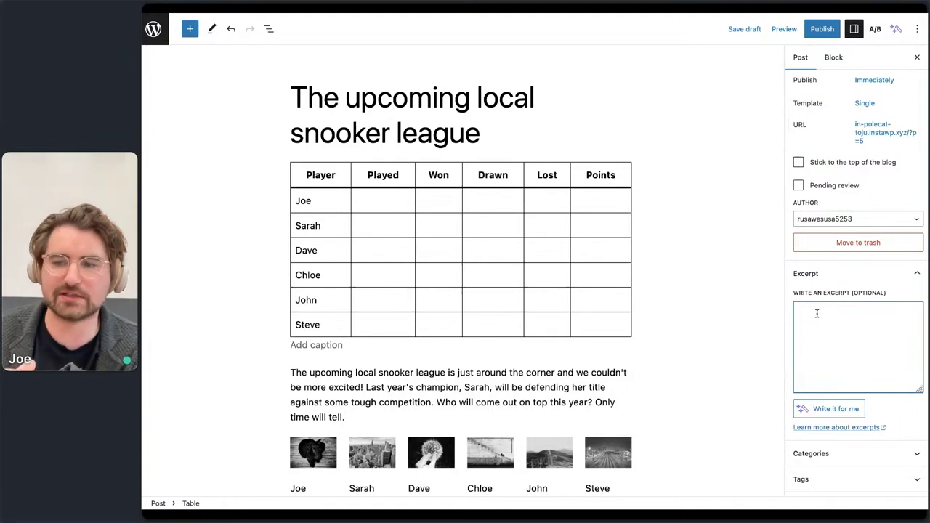
{"action": "left_click", "coordinate": [856, 406]}
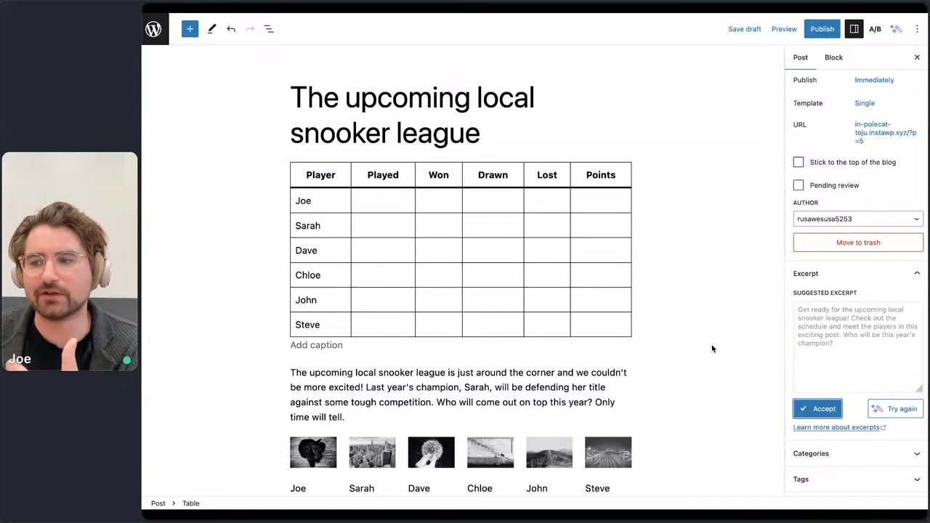
{"action": "scroll", "coordinate": [719, 347], "scroll_direction": "down", "scroll_amount": 1}
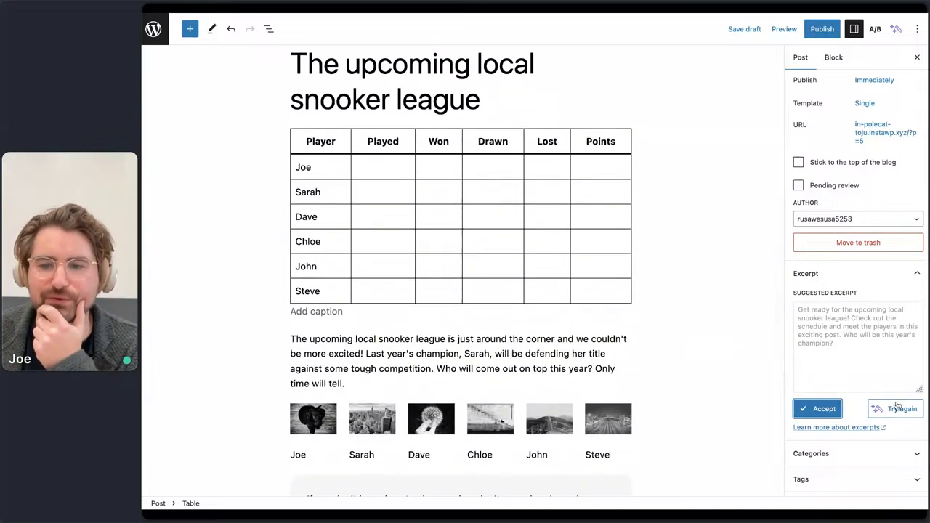
{"action": "left_click", "coordinate": [817, 408]}
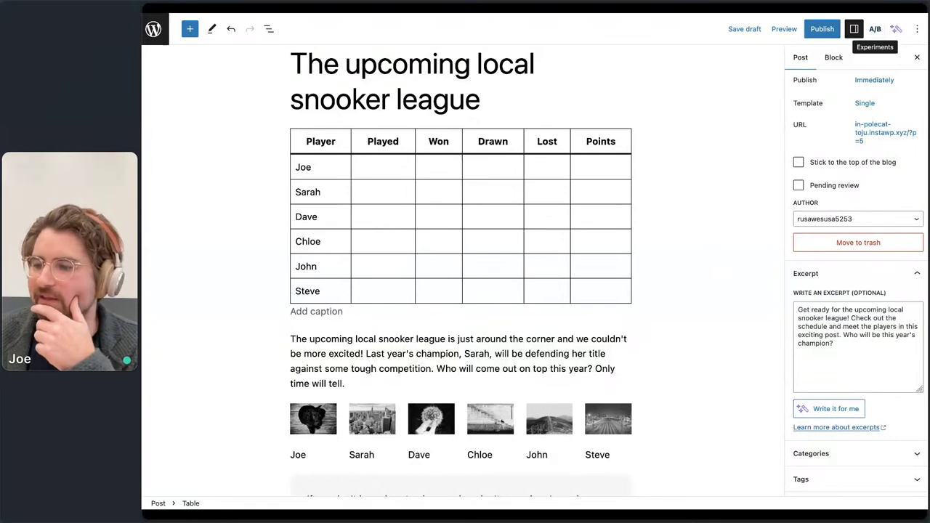
- Open the post's title A/B experiment settings and set the traffic percentage to 42
{"action": "left_click", "coordinate": [875, 30]}
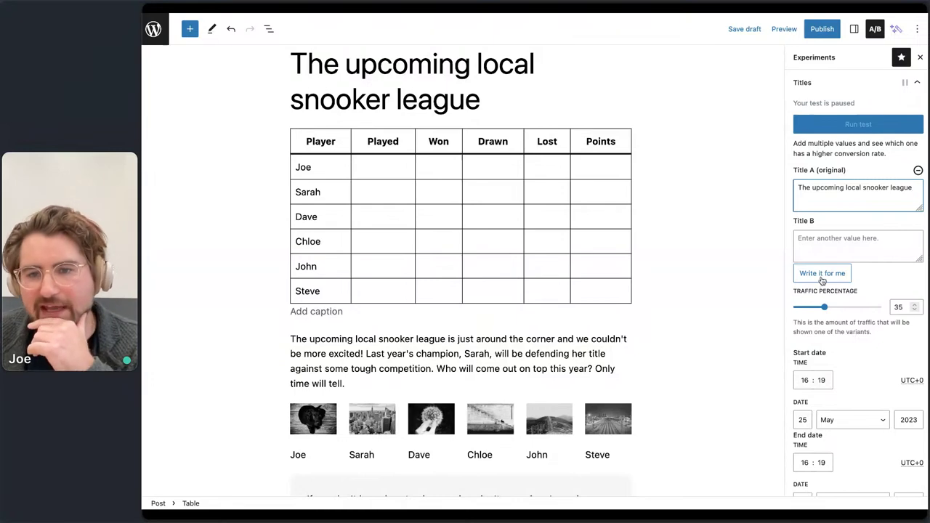
{"action": "scroll", "coordinate": [756, 289], "scroll_direction": "up", "scroll_amount": 1}
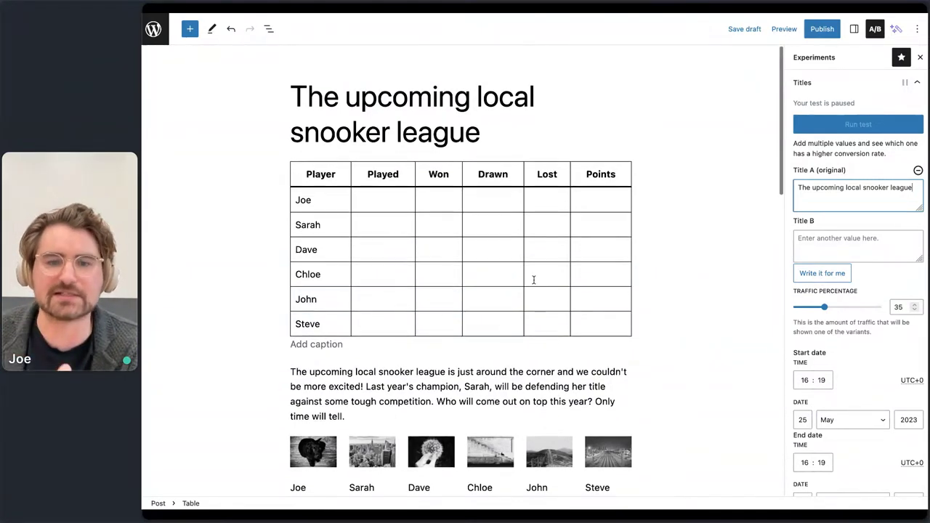
{"action": "scroll", "coordinate": [533, 280], "scroll_direction": "down", "scroll_amount": 5}
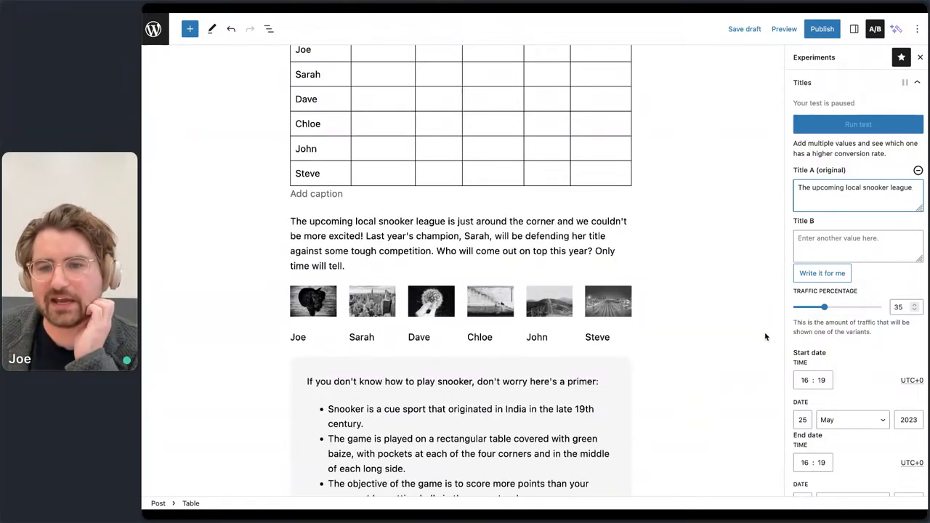
{"action": "mouse_move", "coordinate": [826, 307]}
{"action": "left_mouse_down"}
{"action": "mouse_move", "coordinate": [858, 308]}
{"action": "mouse_move", "coordinate": [830, 307]}
{"action": "left_mouse_up"}
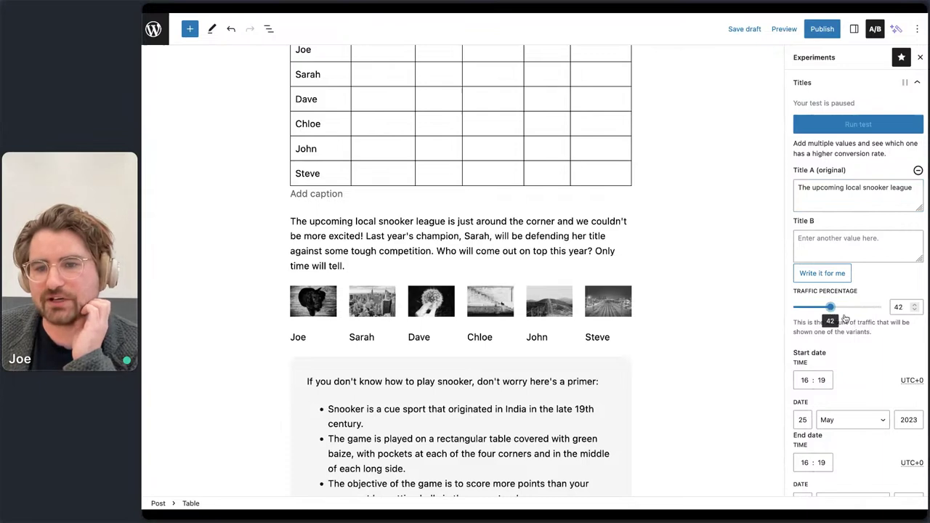
{"action": "scroll", "coordinate": [753, 329], "scroll_direction": "up", "scroll_amount": 1}
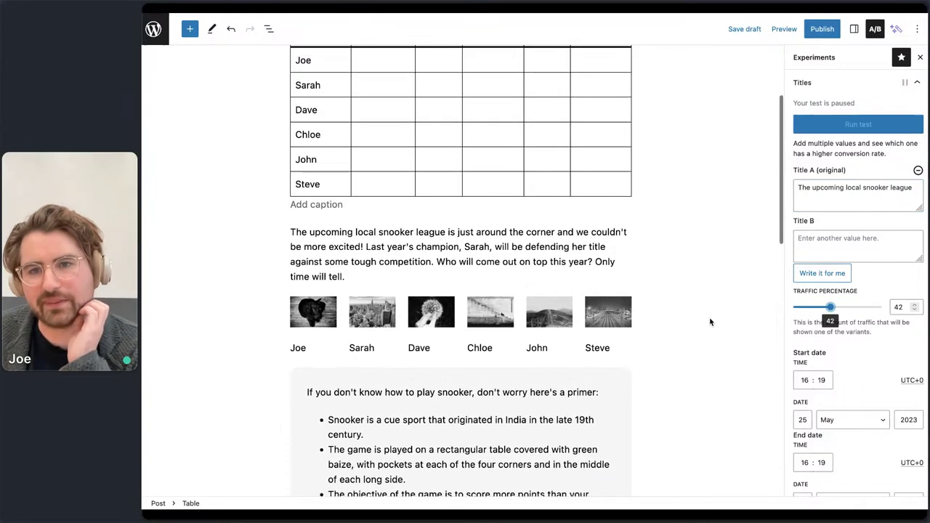
{"action": "scroll", "coordinate": [709, 316], "scroll_direction": "up", "scroll_amount": 5}
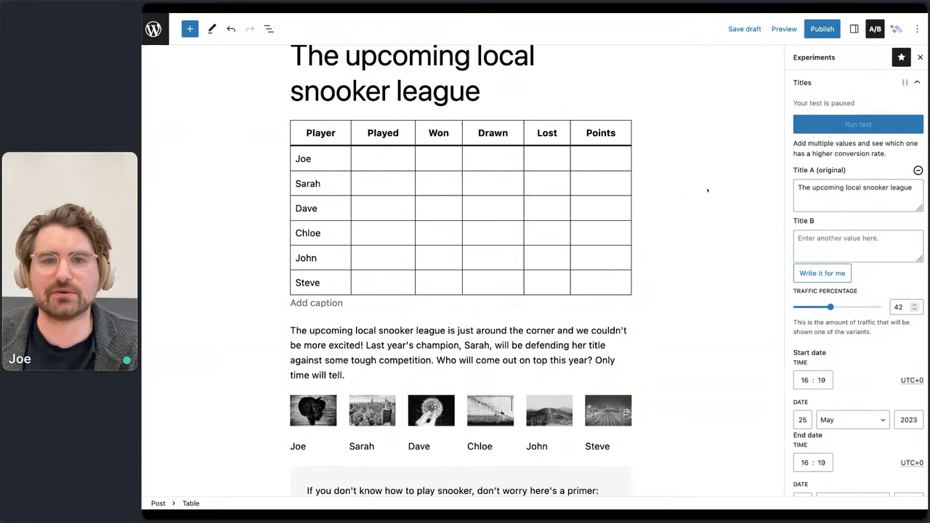
{"action": "scroll", "coordinate": [688, 212], "scroll_direction": "up", "scroll_amount": 1}
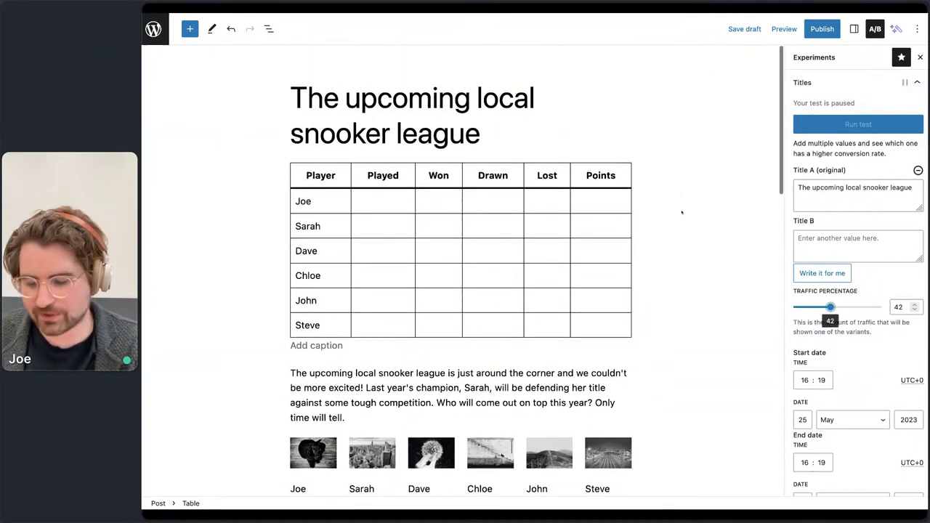
- Open the local WordPress site at localhost:8081 in a new browser tab
{"action": "key", "text": "ctrl+t"}
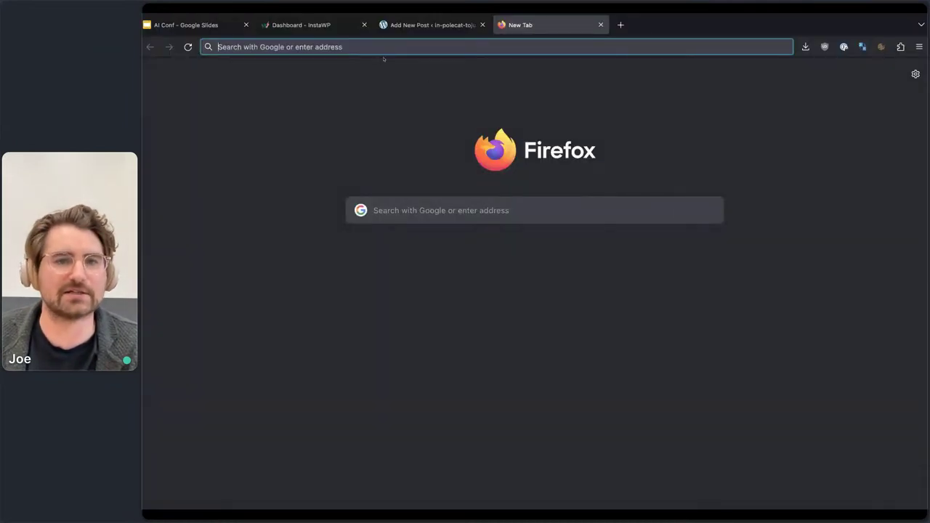
{"action": "type", "text": "local"}
{"action": "left_click", "coordinate": [372, 49]}
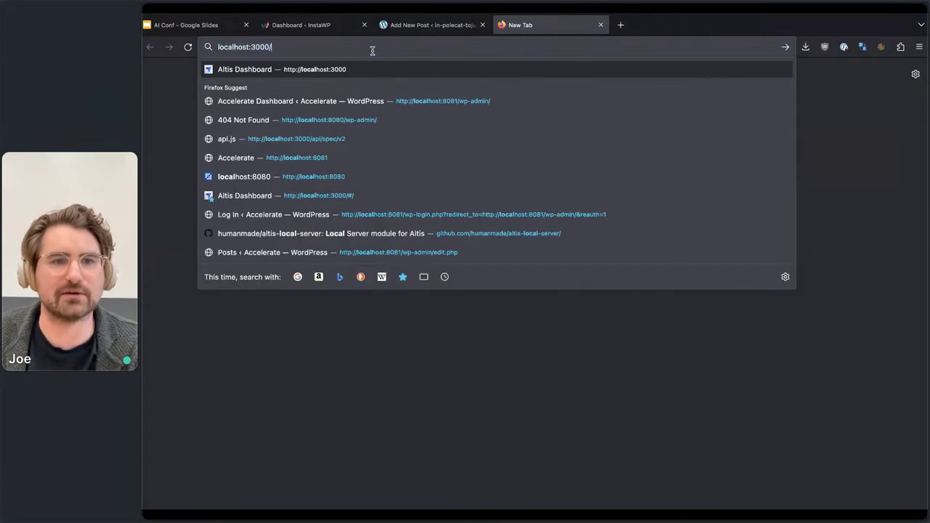
{"action": "key", "text": "BackSpace"}
{"action": "key", "text": "BackSpace"}
{"action": "key", "text": "BackSpace"}
{"action": "key", "text": "BackSpace"}
{"action": "key", "text": "BackSpace"}
{"action": "type", "text": "8081"}
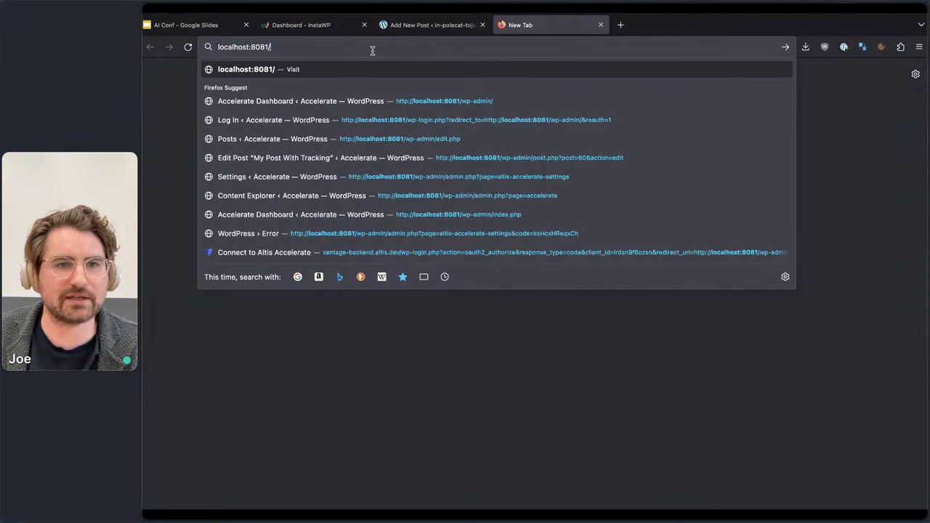
{"action": "key", "text": "Return"}
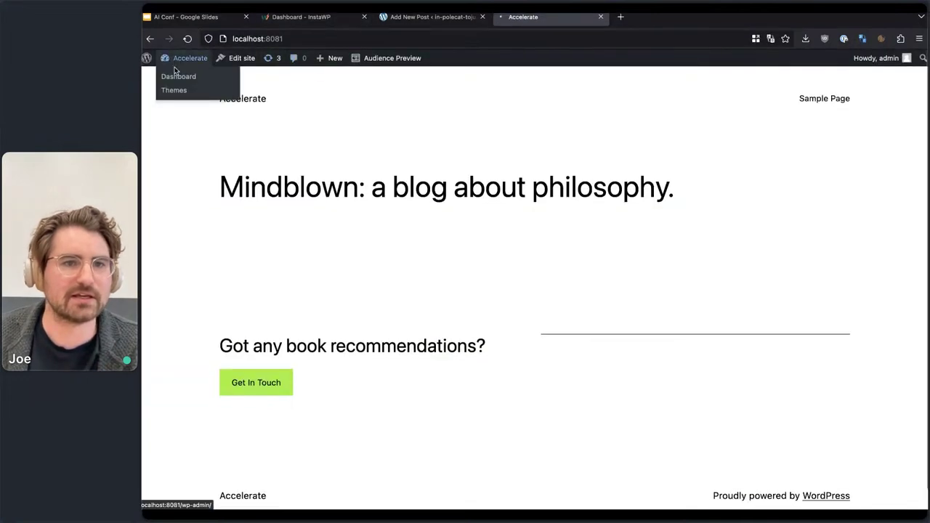
- Go to the local site's admin dashboard and start a new post from its posts list
{"action": "left_click", "coordinate": [174, 75]}
{"action": "left_click", "coordinate": [166, 139]}
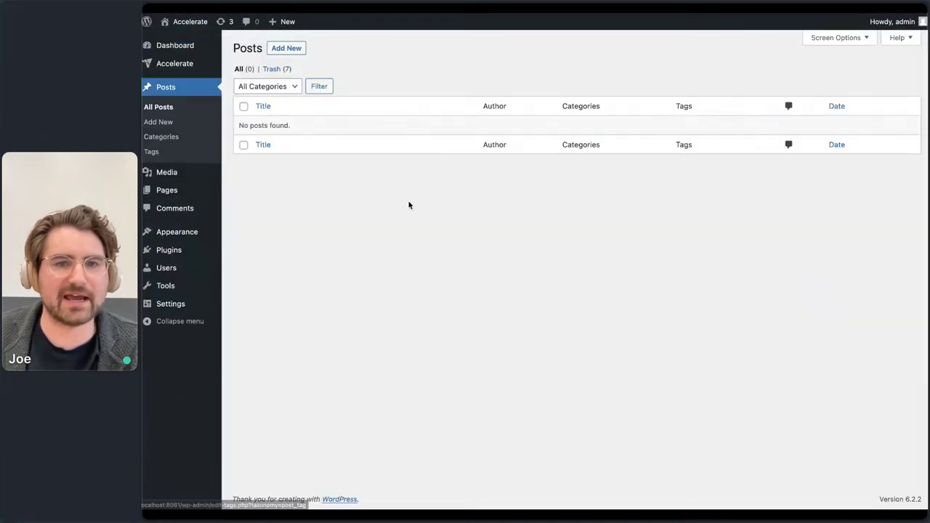
{"action": "left_click", "coordinate": [290, 49]}
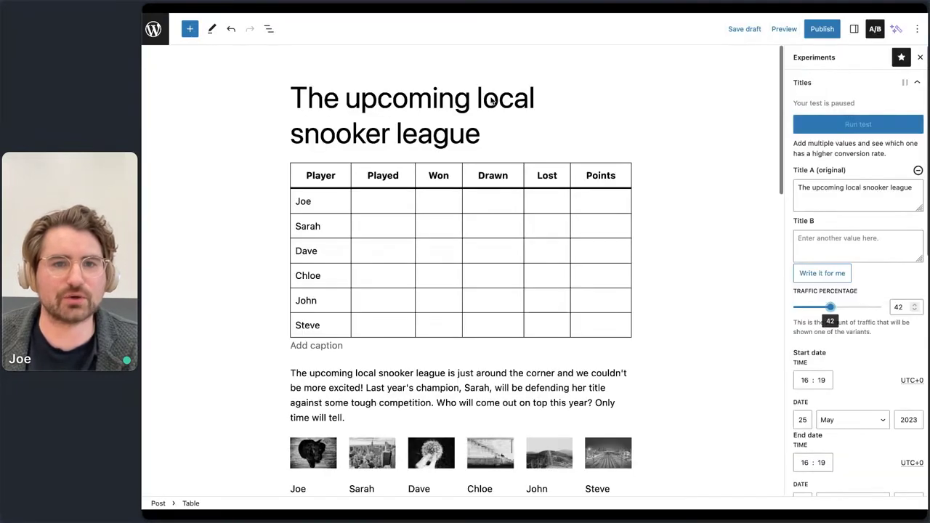
- Copy the title "The upcoming local snooker league" from the sandbox post into the new local post
{"action": "double_click", "coordinate": [469, 102]}
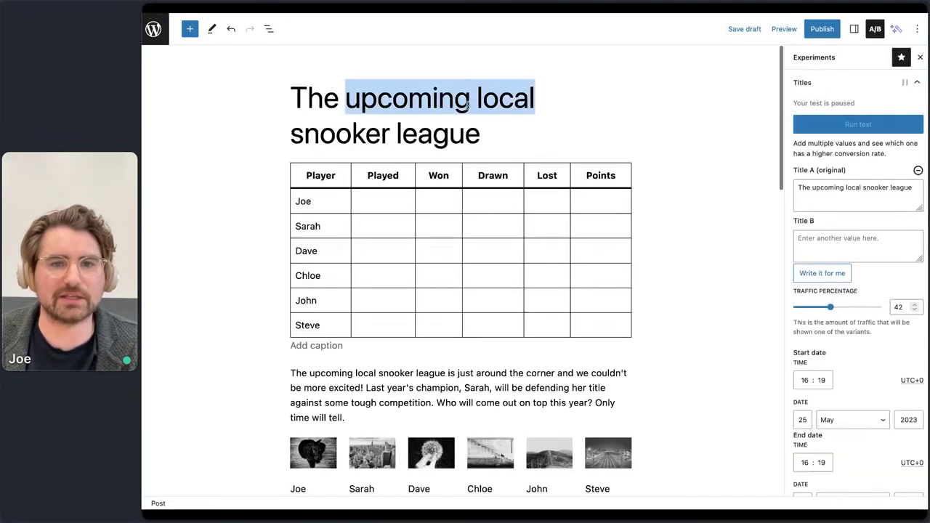
{"action": "key", "text": "ctrl+a"}
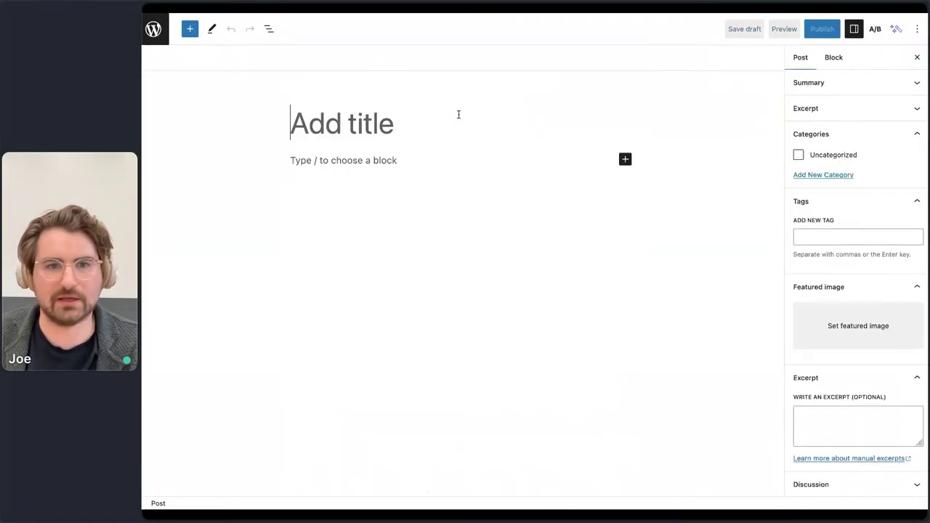
{"action": "type", "text": "The upcoming local snooker league"}
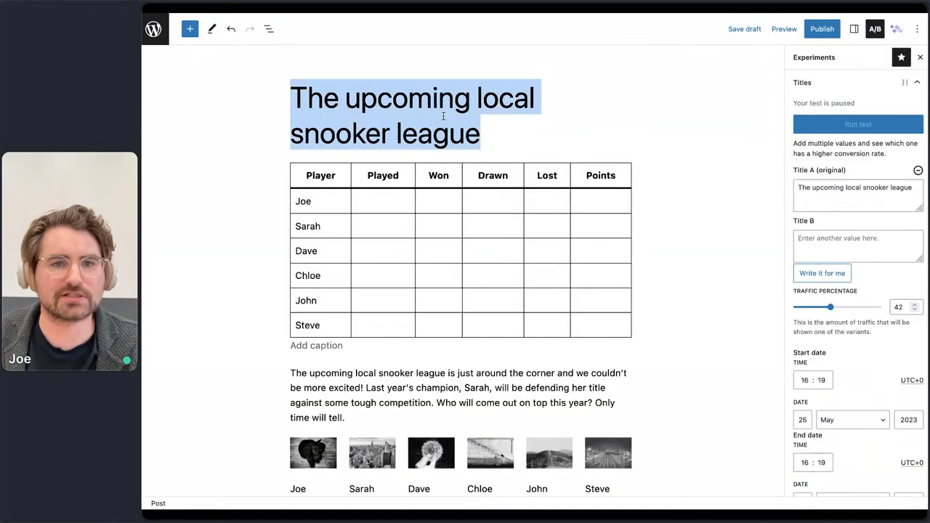
- Copy all content blocks of the sandbox post and paste them into the body of the new local post
{"action": "left_click", "coordinate": [385, 374]}
{"action": "key", "text": "ctrl+a"}
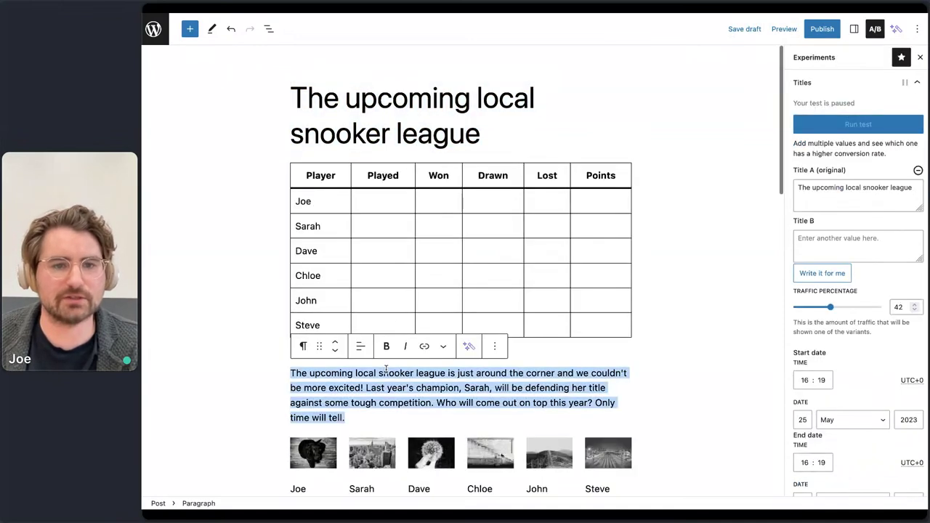
{"action": "key", "text": "ctrl+a"}
{"action": "key", "text": "ctrl+c"}
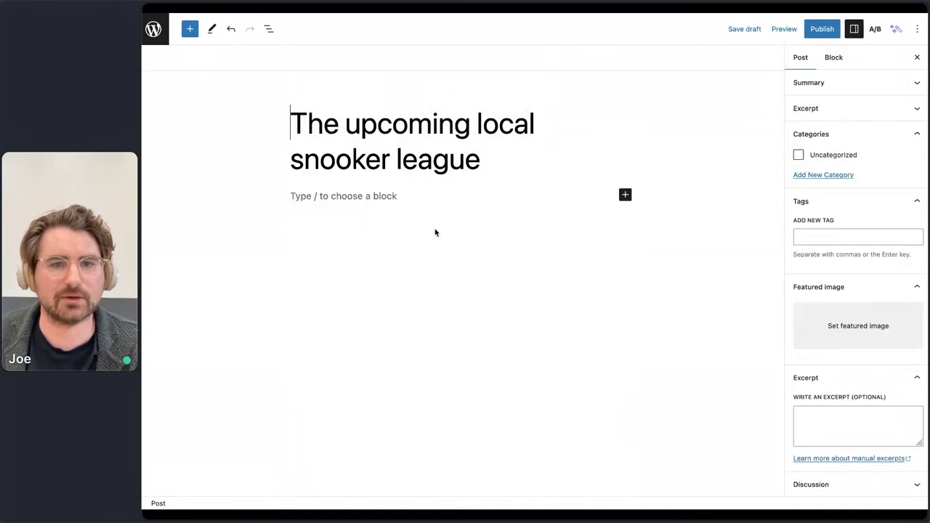
{"action": "left_click", "coordinate": [412, 196]}
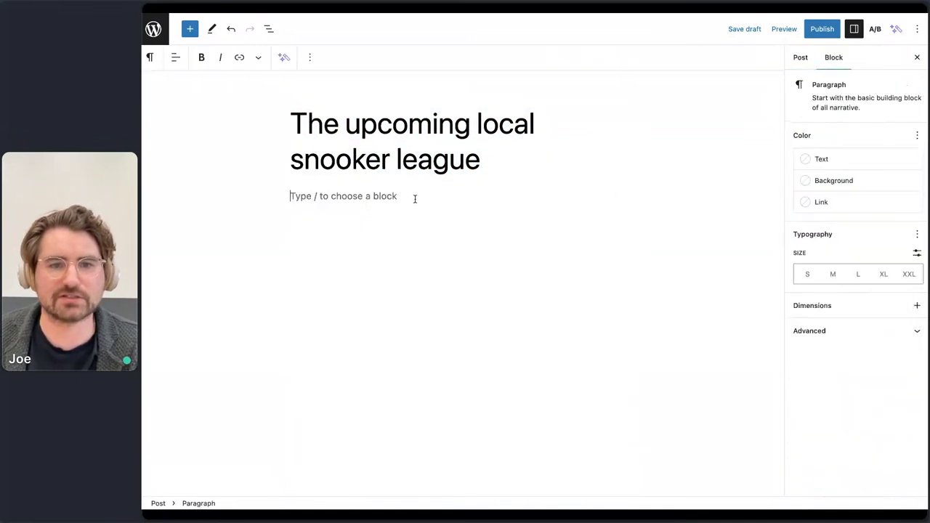
{"action": "key", "text": "ctrl+v"}
{"action": "scroll", "coordinate": [435, 262], "scroll_direction": "up", "scroll_amount": 10}
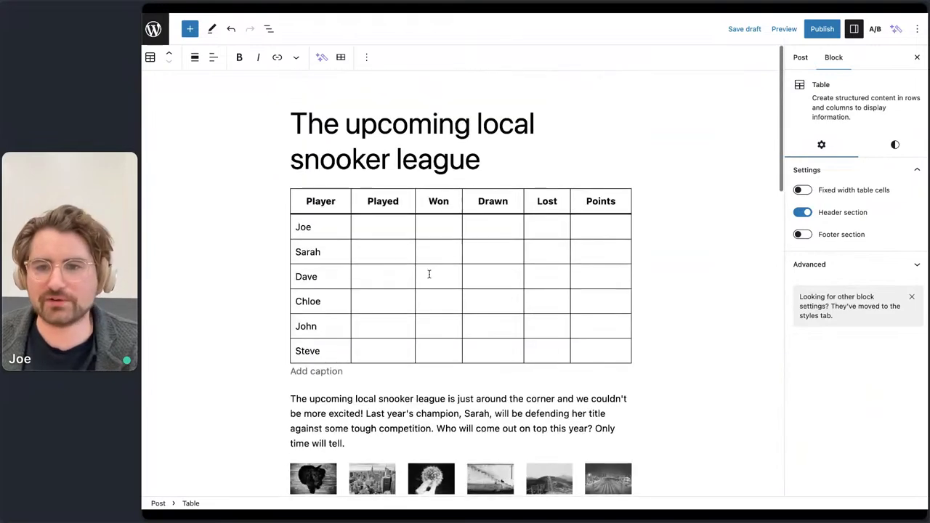
- Add an AI Generation block in Image mode below the fixtures table at the end of the post
{"action": "scroll", "coordinate": [429, 272], "scroll_direction": "down", "scroll_amount": 5}
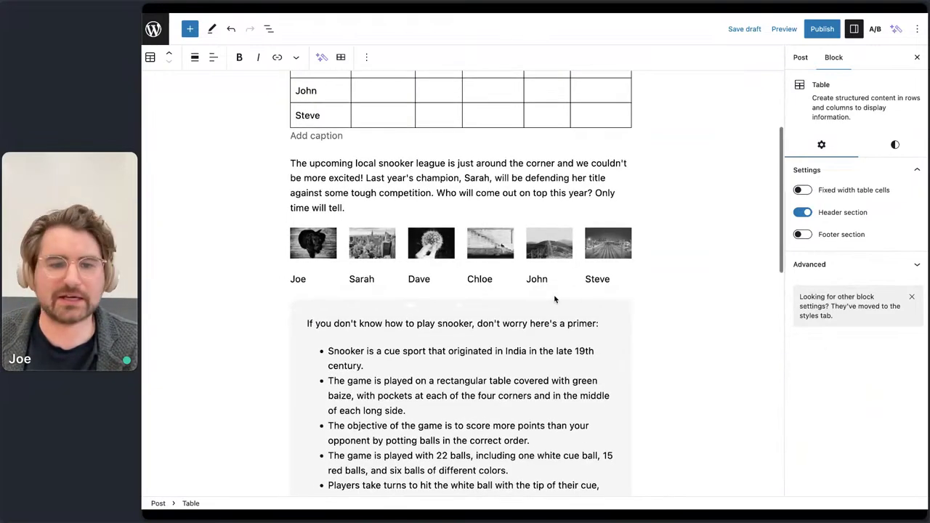
{"action": "scroll", "coordinate": [553, 294], "scroll_direction": "down", "scroll_amount": 10}
{"action": "left_click", "coordinate": [340, 340]}
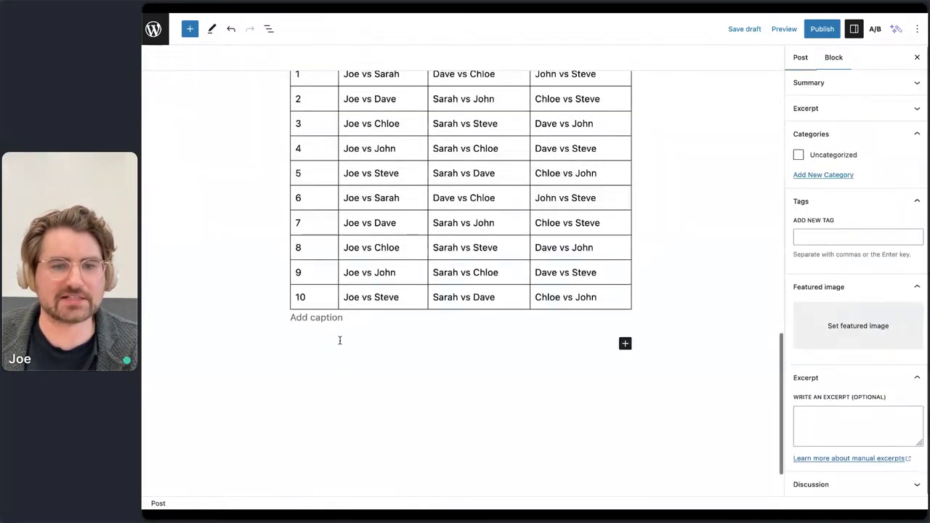
{"action": "left_click", "coordinate": [338, 342]}
{"action": "key", "text": "space"}
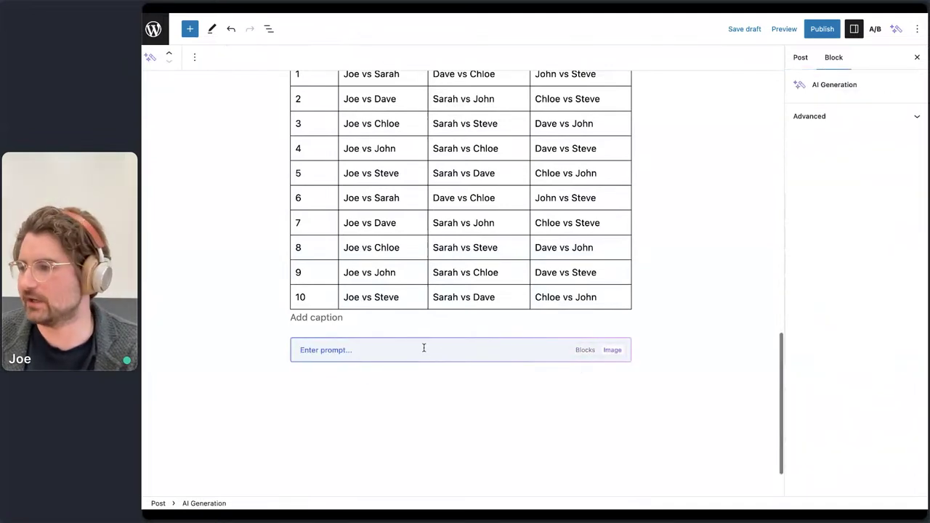
- Generate an image from the prompt "Snooker balls crashing into each other, close up wide angle, macro"
{"action": "type", "text": "Snooker"}
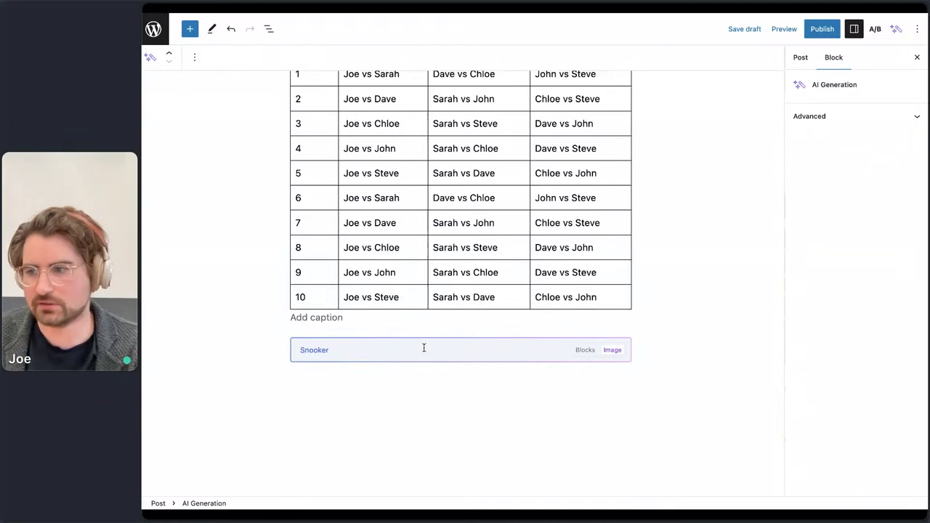
{"action": "type", "text": " balls cras"}
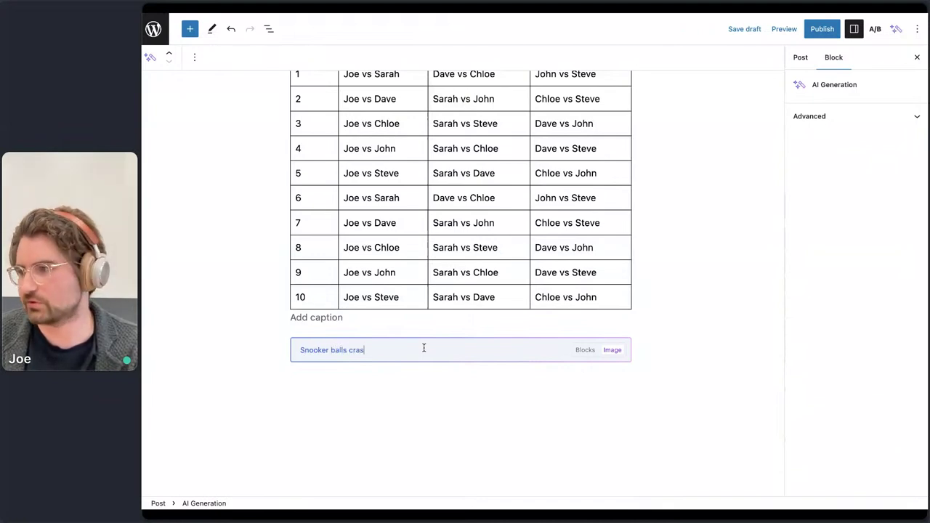
{"action": "type", "text": "hing into each other"}
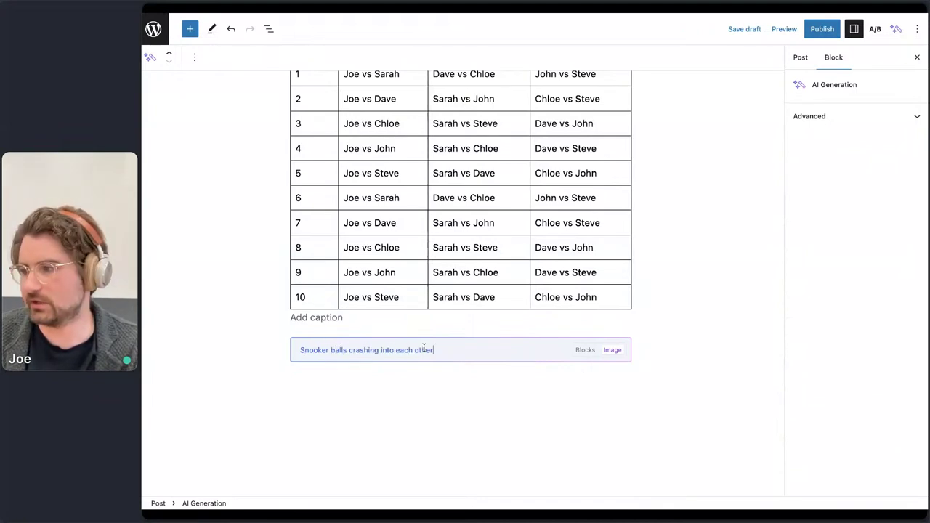
{"action": "type", "text": ", close up"}
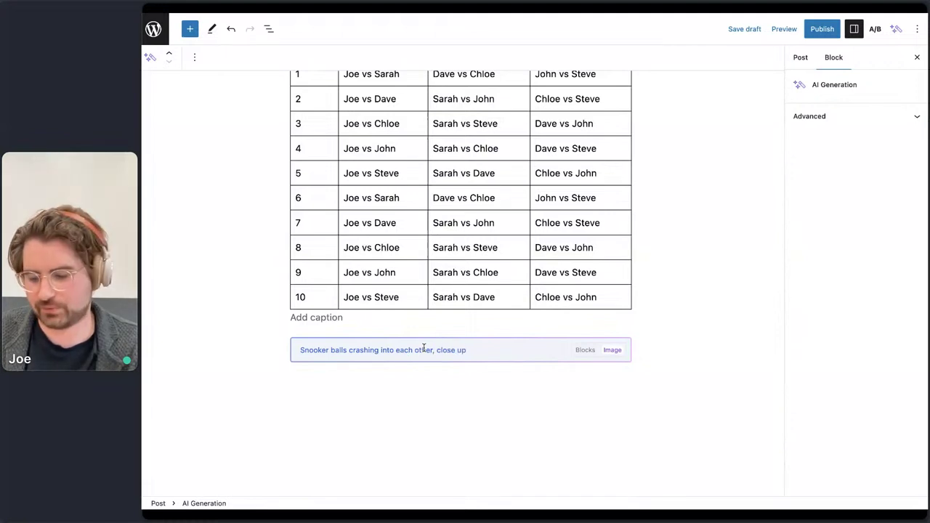
{"action": "type", "text": " wide angle, m"}
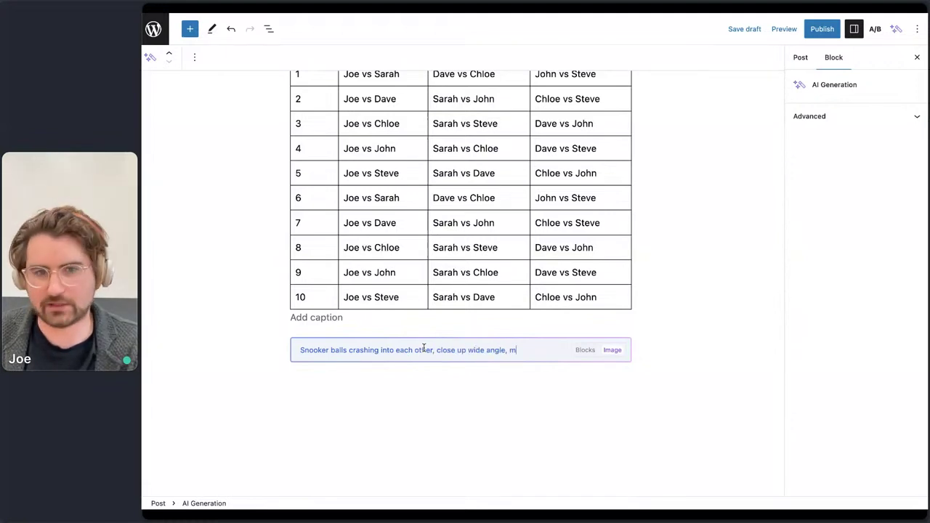
{"action": "type", "text": "acro"}
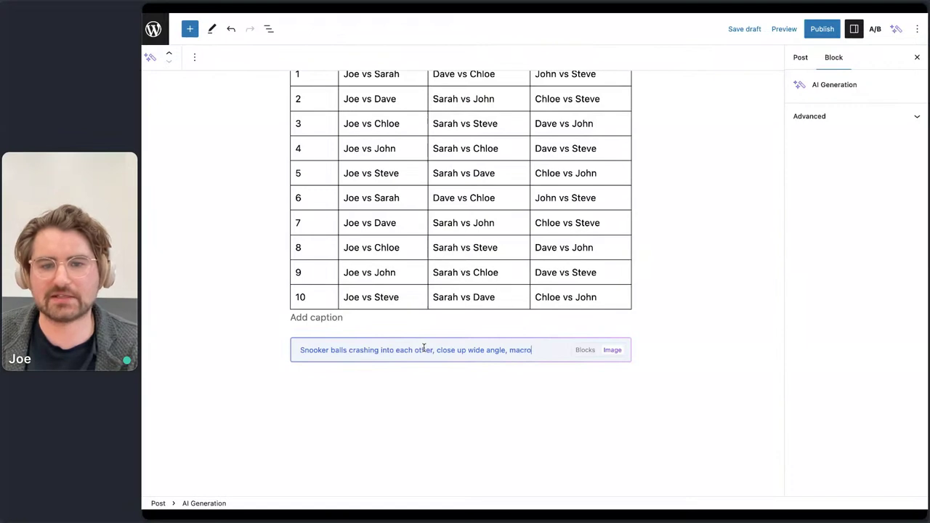
{"action": "key", "text": "Return"}
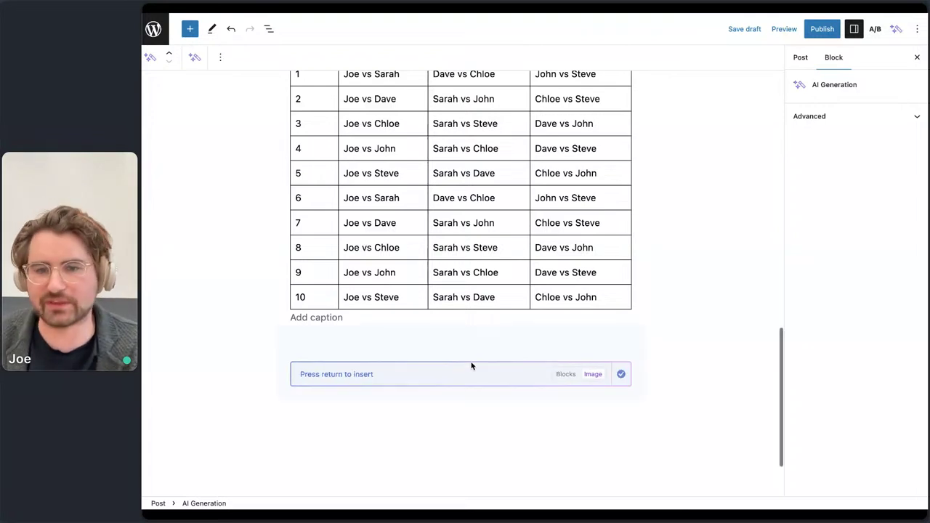
- Review the generated snooker image and insert it into the post as an image block
{"action": "key", "text": "Return"}
{"action": "scroll", "coordinate": [608, 284], "scroll_direction": "down", "scroll_amount": 3}
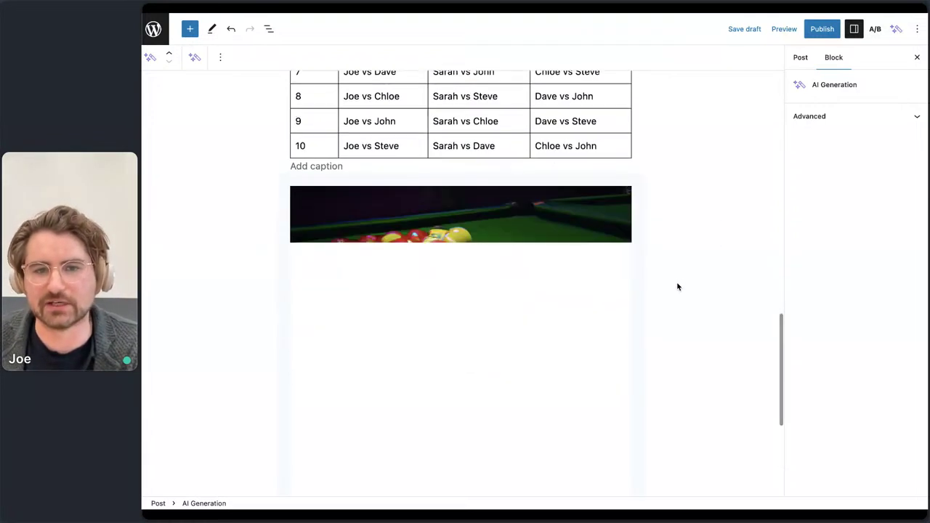
{"action": "scroll", "coordinate": [677, 287], "scroll_direction": "down", "scroll_amount": 3}
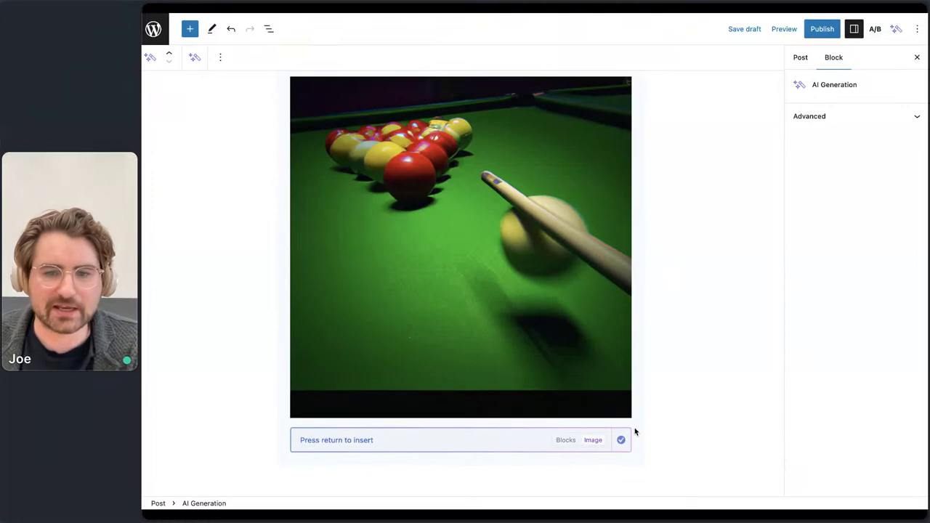
{"action": "left_click", "coordinate": [621, 441]}
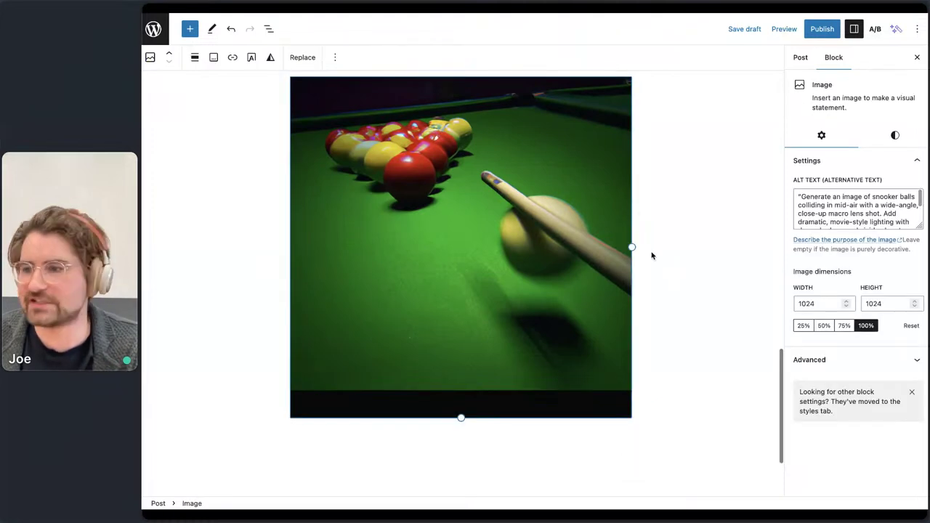
- Add an AI Generation block directly below the post title, above the player standings table
{"action": "scroll", "coordinate": [641, 336], "scroll_direction": "up", "scroll_amount": 10}
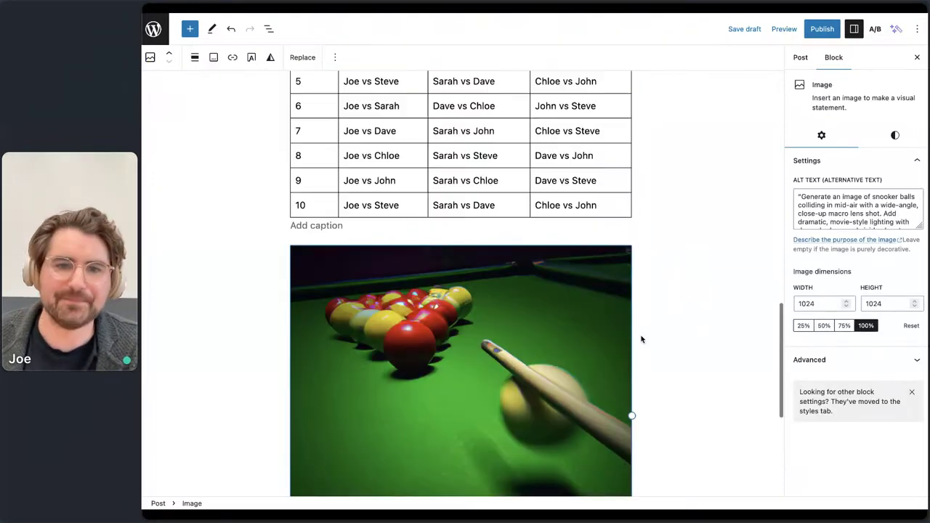
{"action": "left_click", "coordinate": [527, 157]}
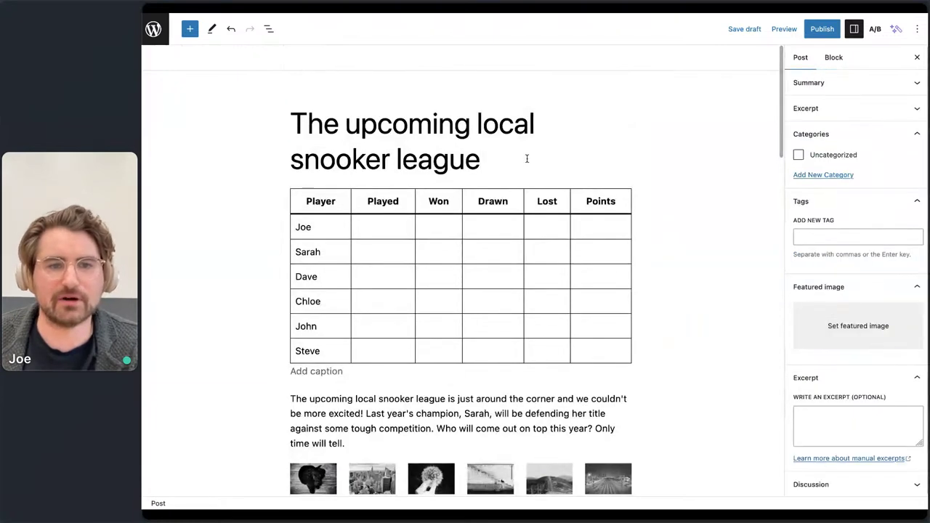
{"action": "key", "text": "Return"}
{"action": "key", "text": "space"}
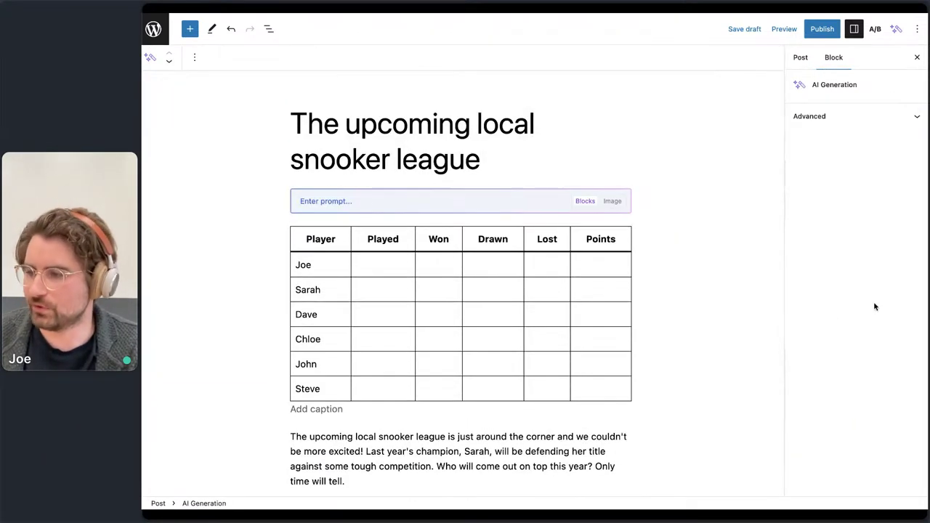